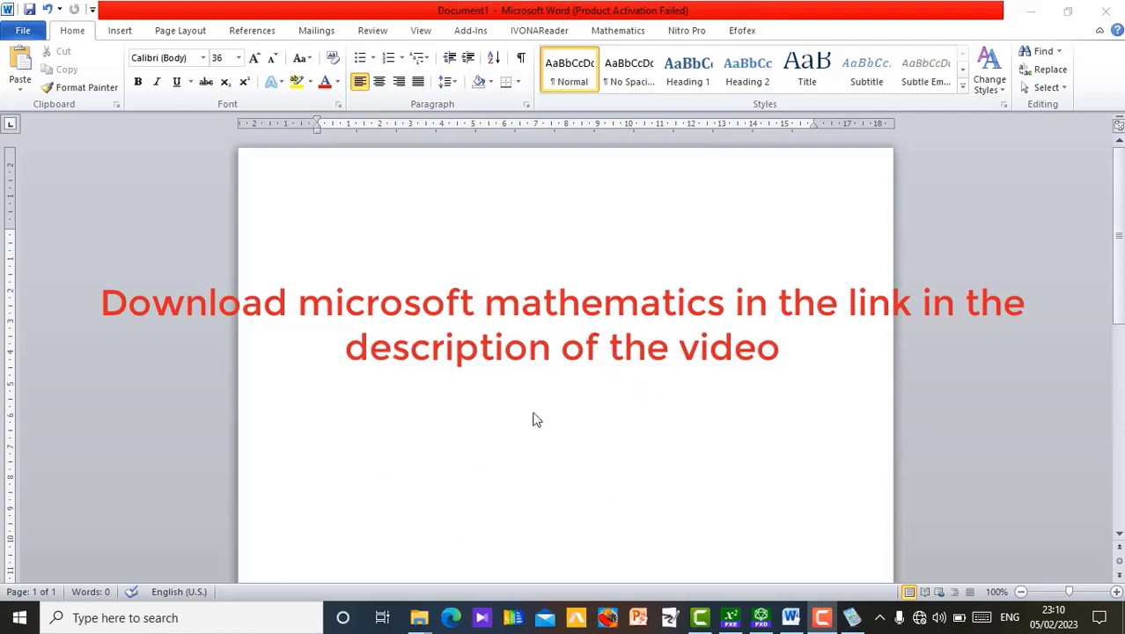
- Open the Microsoft Mathematics folder inside the Efofex folder, look over its installer files, and minimize the folder window
mouse_move(417, 625)
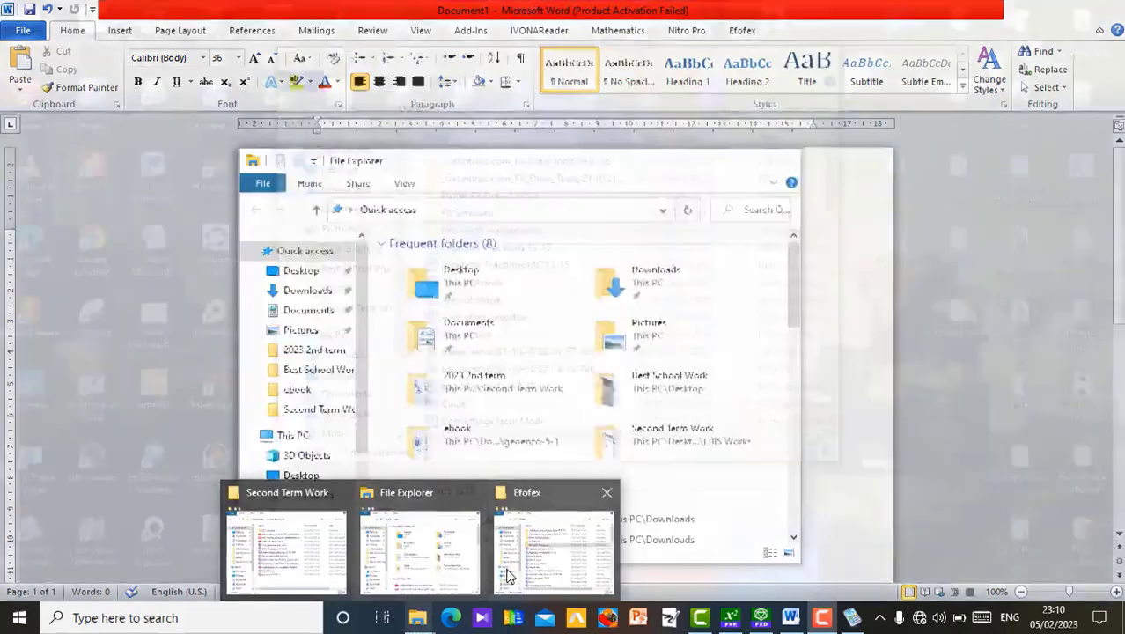
left_click(503, 573)
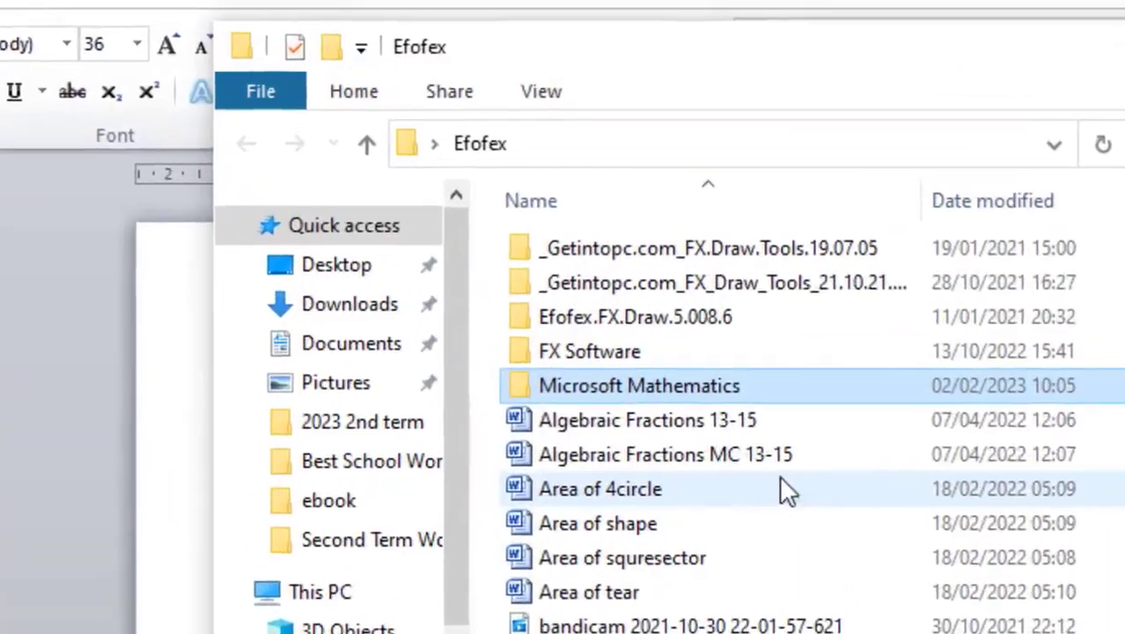
double_click(646, 384)
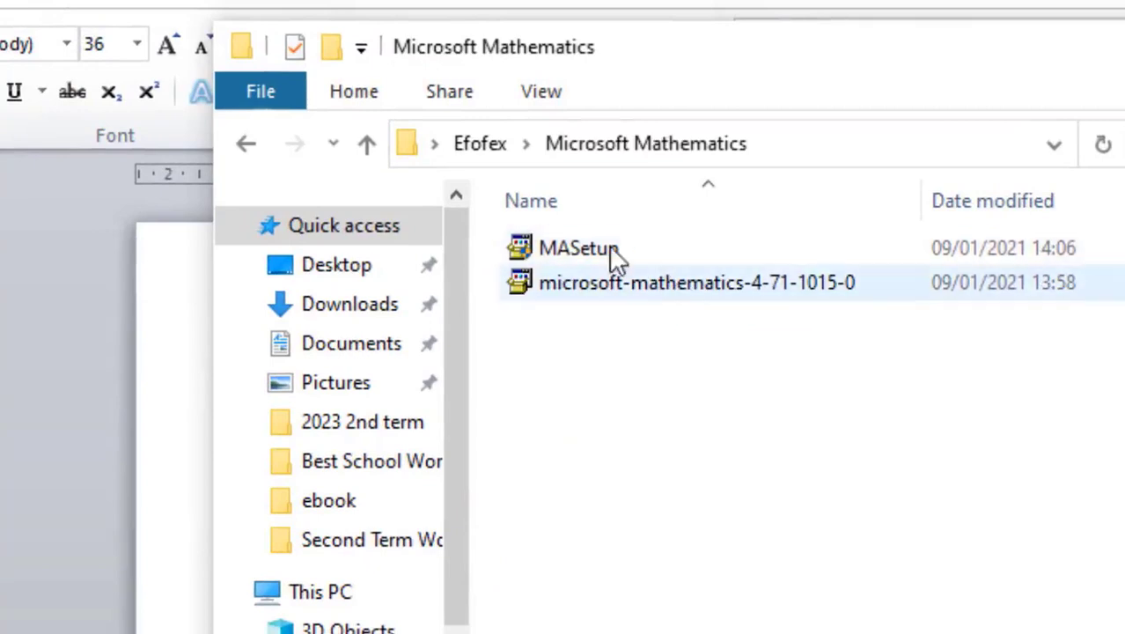
mouse_move(709, 293)
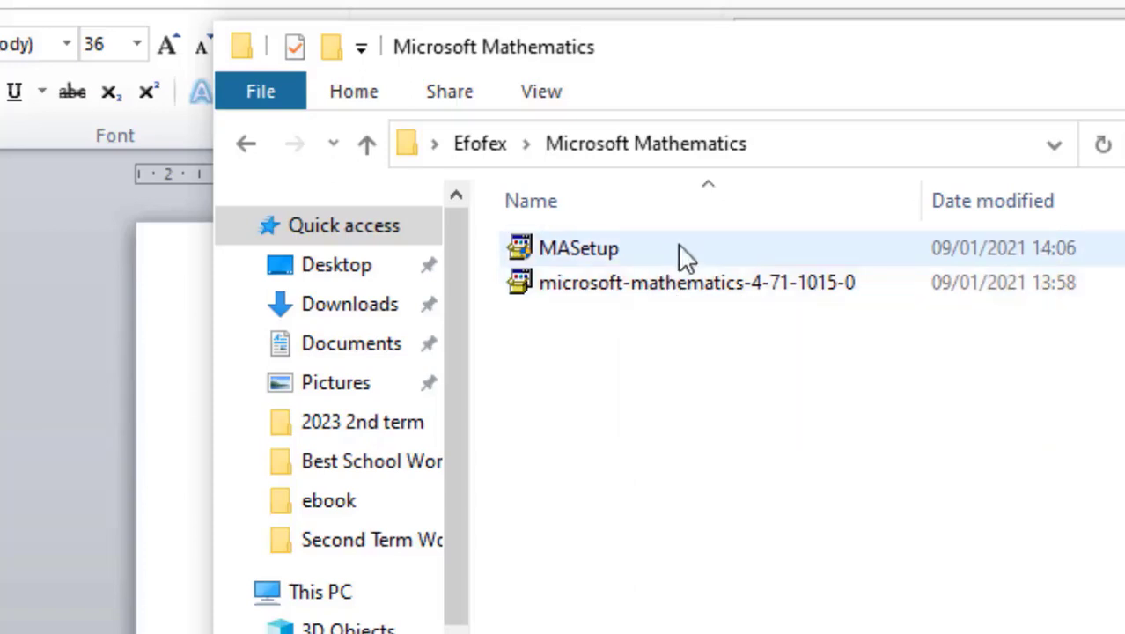
mouse_move(650, 254)
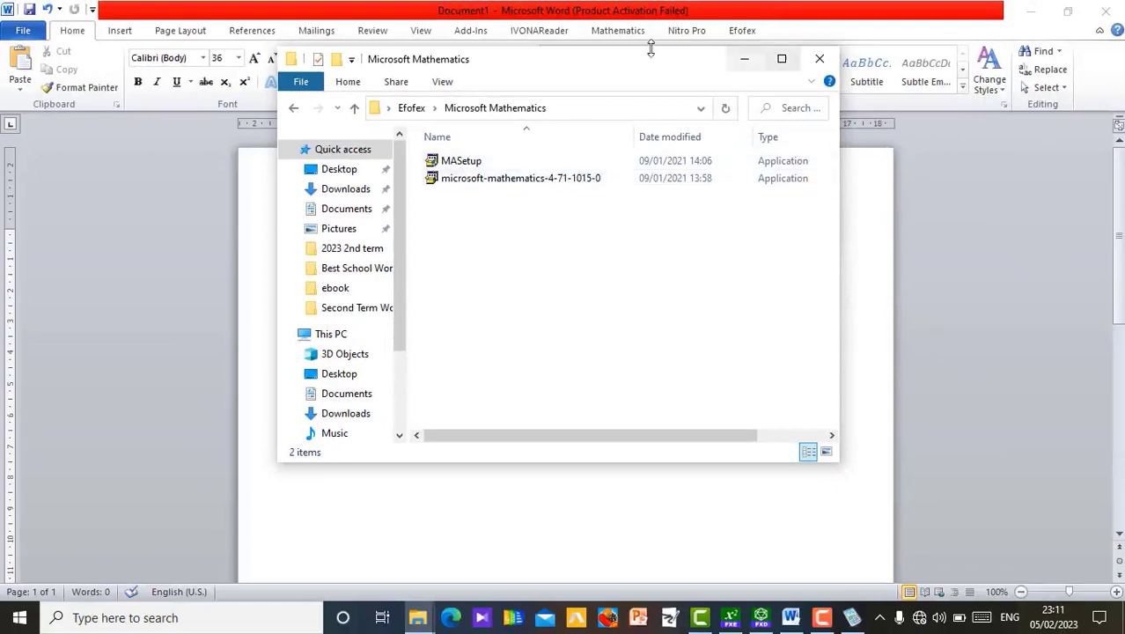
left_click(745, 60)
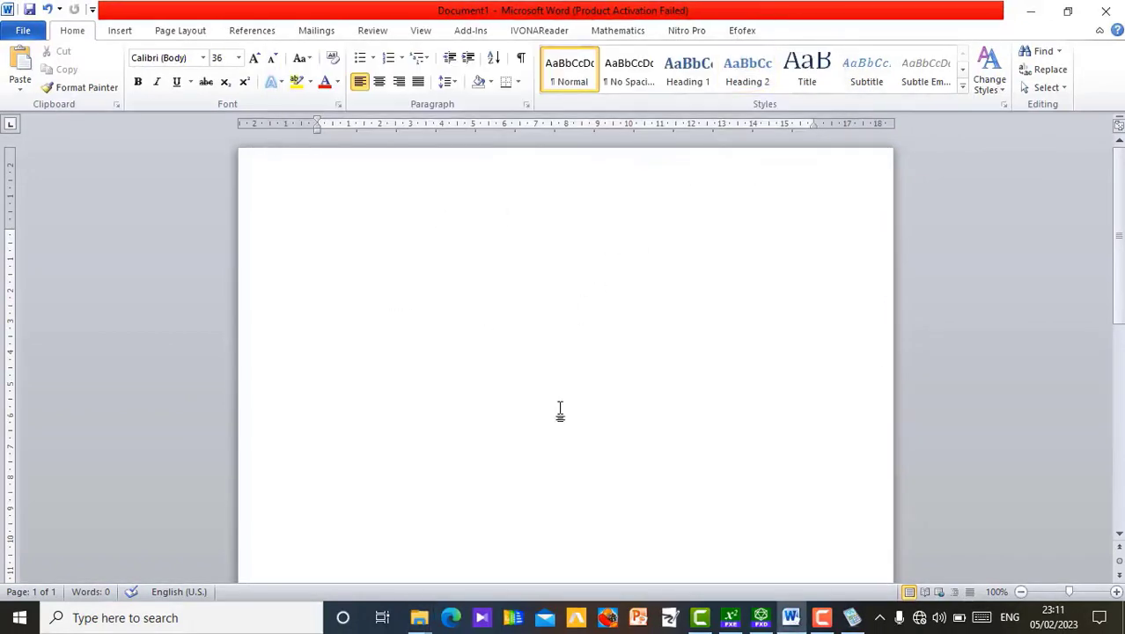
- Minimize Word and Microsoft Mathematics to reveal the desktop and select the Microsoft Mathematics shortcut
left_click(678, 489)
left_click(1029, 11)
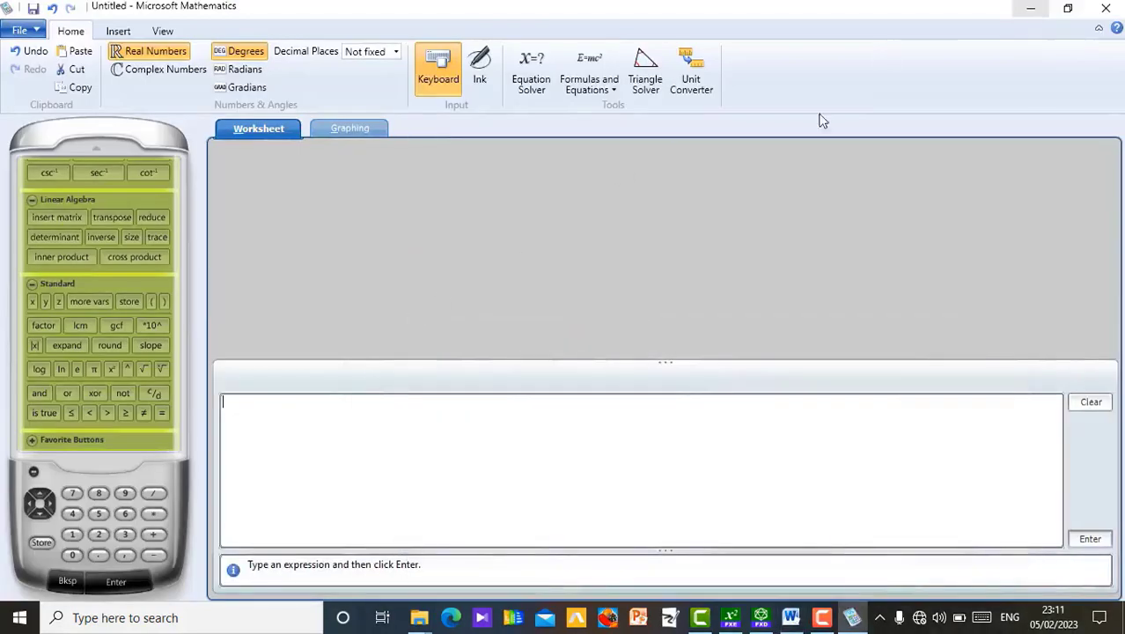
left_click(1029, 9)
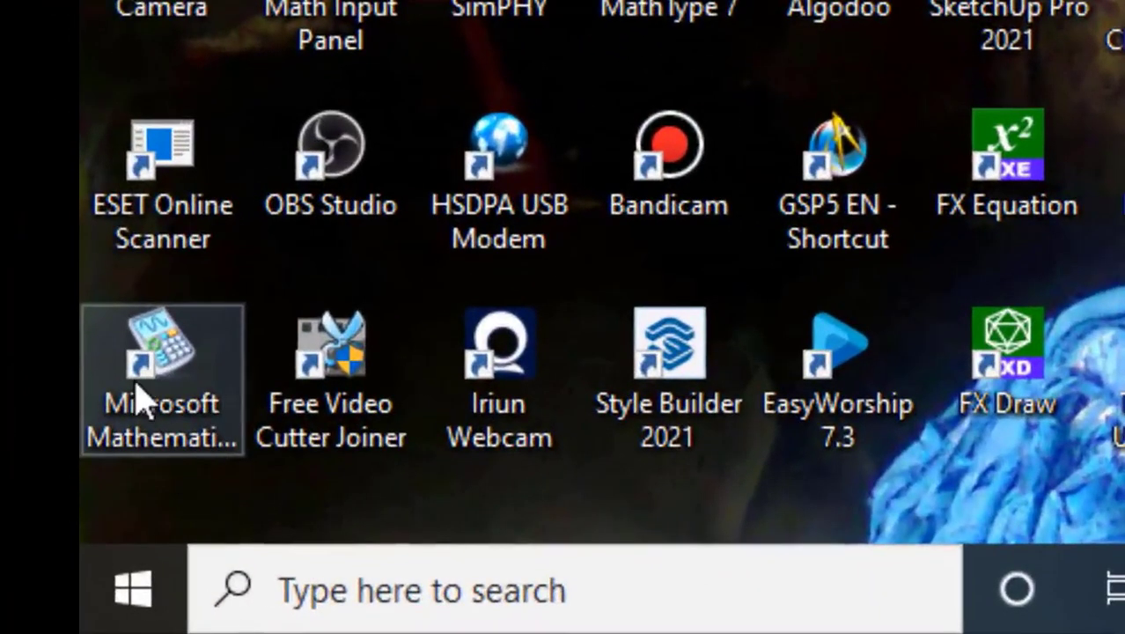
left_click(166, 392)
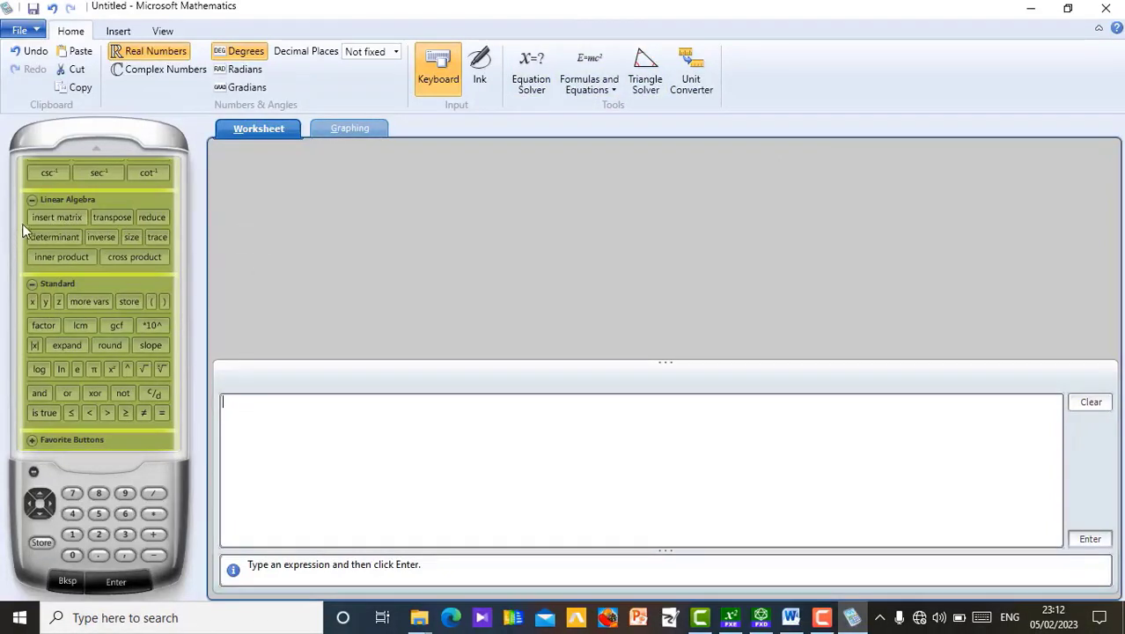
- Collapse the Standard and Linear Algebra button groups on the Microsoft Mathematics calculator pad
left_click(32, 201)
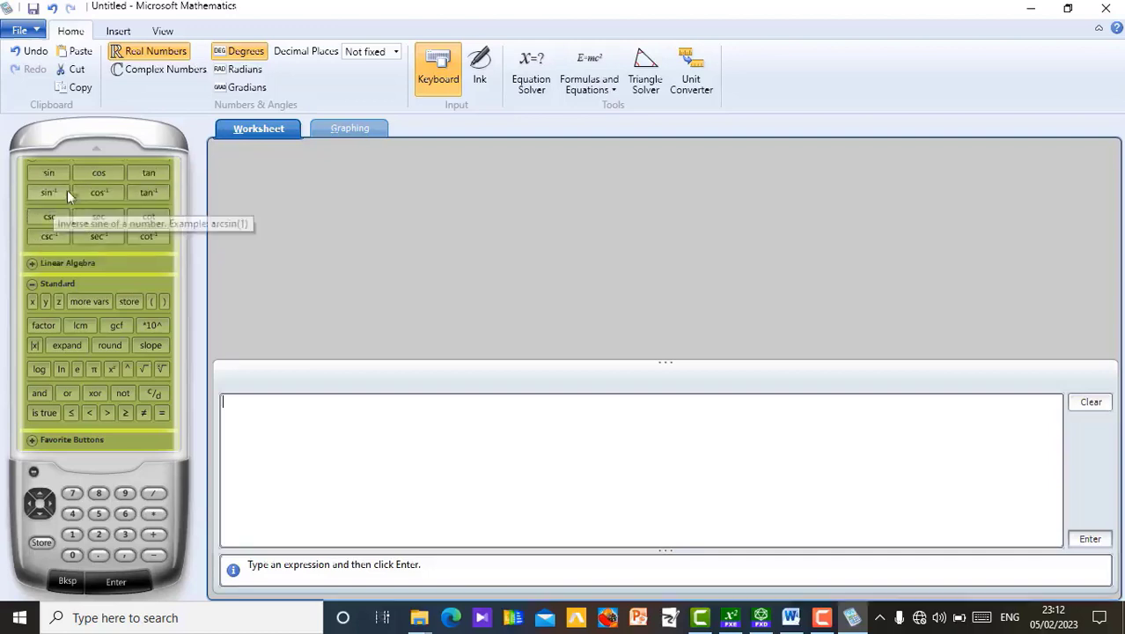
left_click(32, 265)
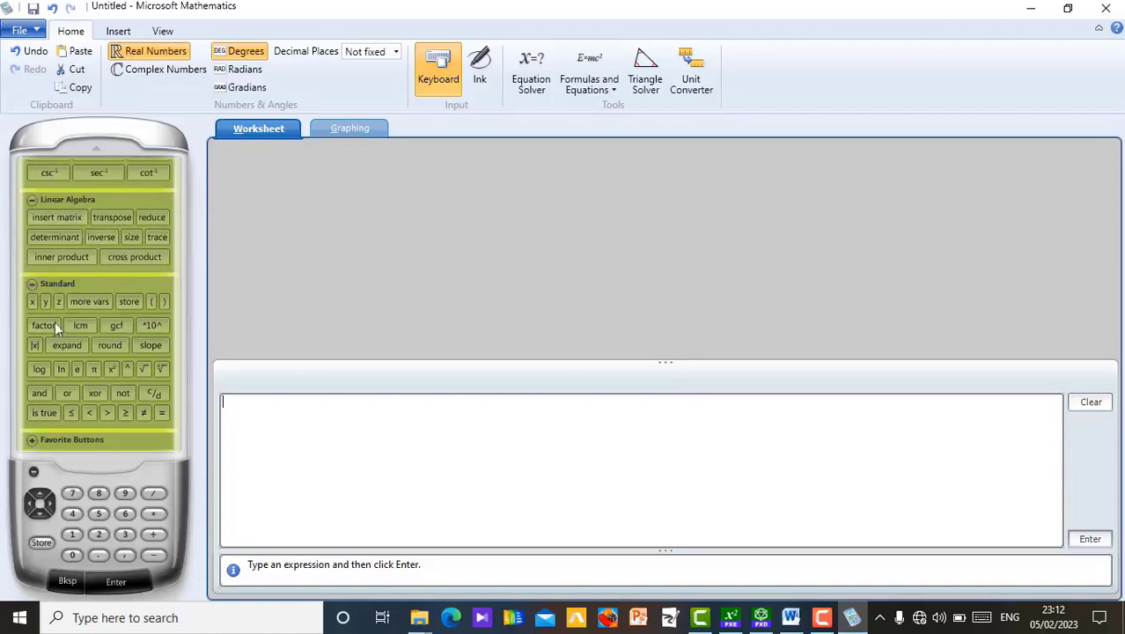
left_click(32, 284)
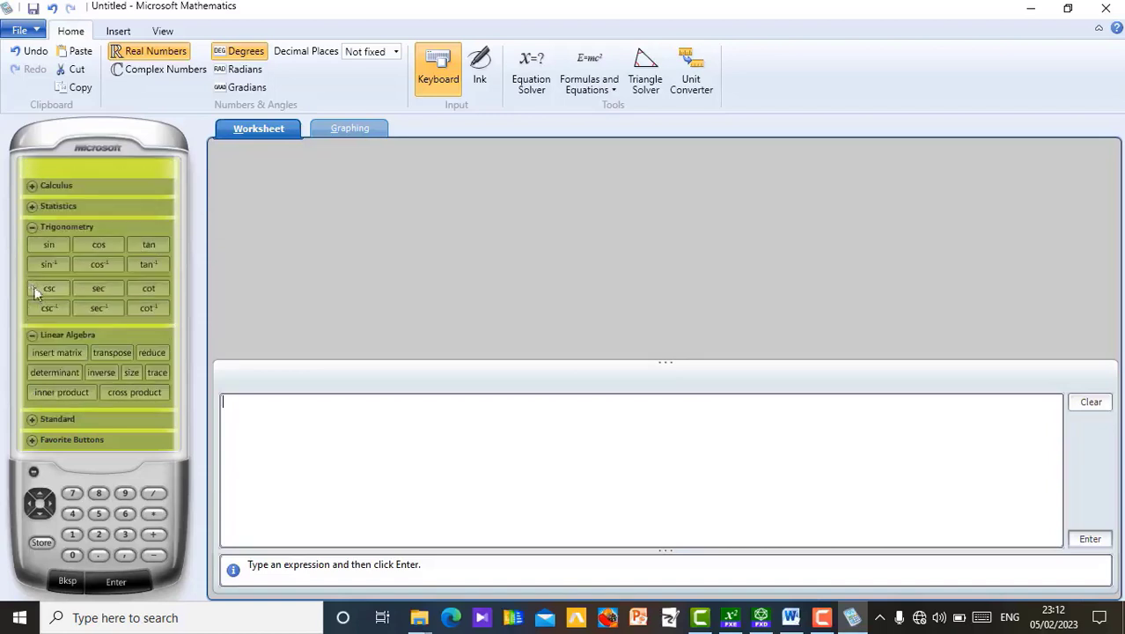
left_click(32, 336)
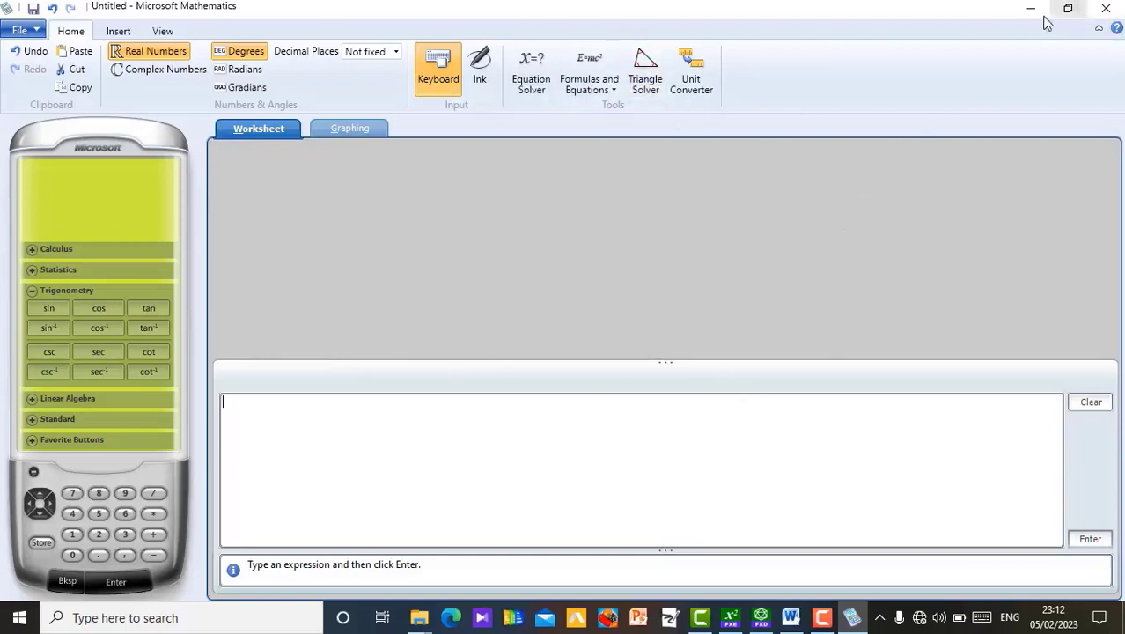
- Place the insertion point in the blank Word document, switch to FX Equation and clear the existing equation
left_click(790, 617)
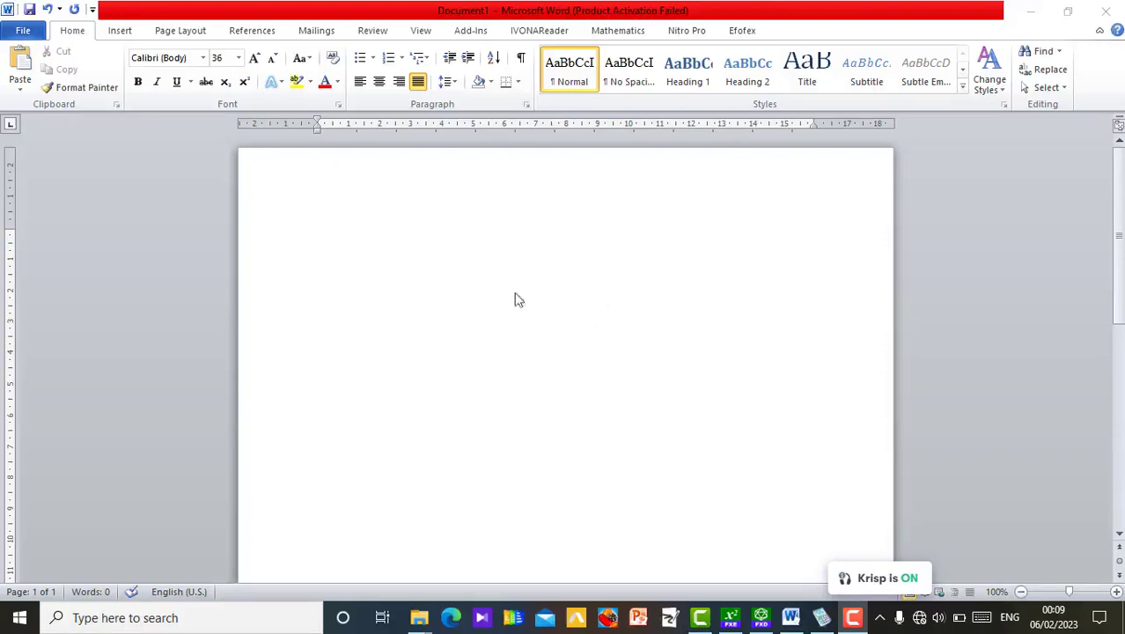
left_click(560, 225)
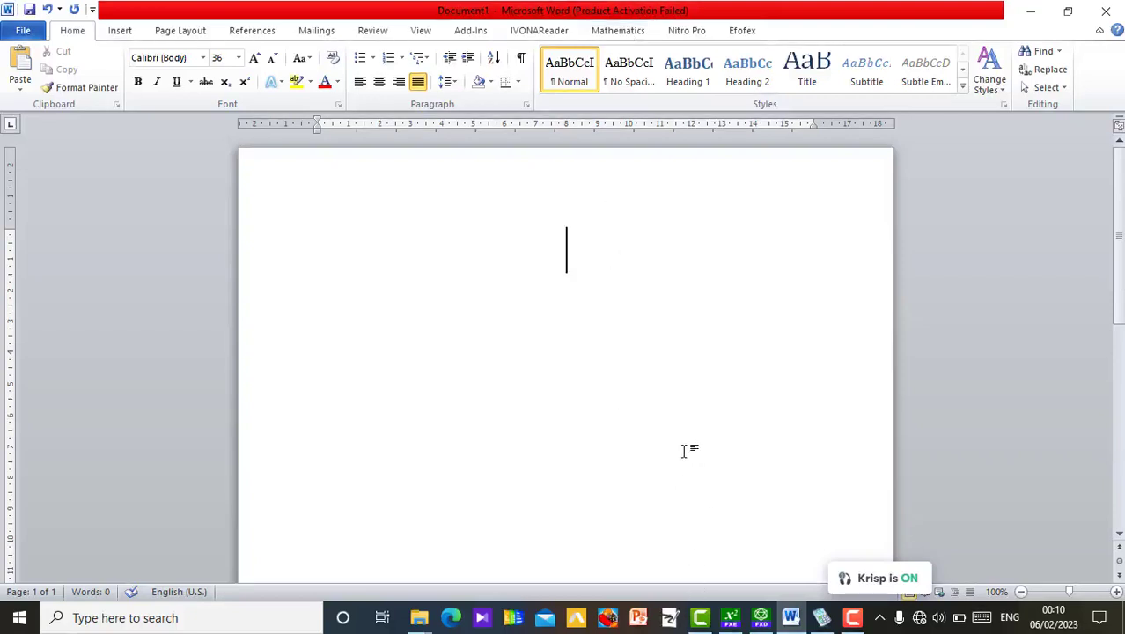
left_click(730, 616)
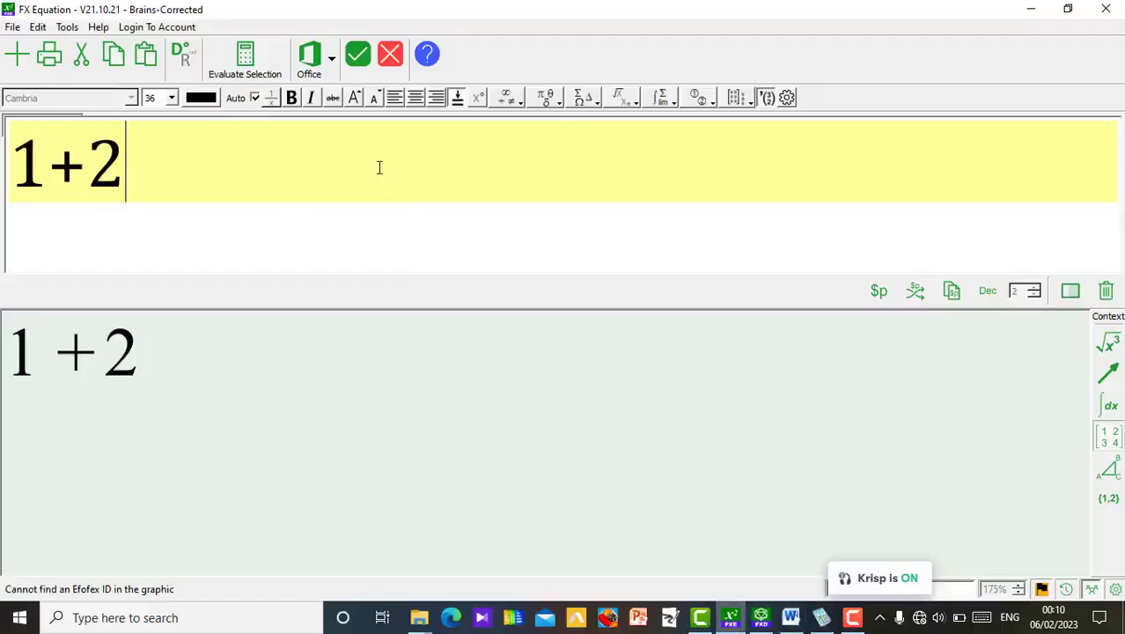
key("BackSpace")
key("BackSpace")
key("BackSpace")
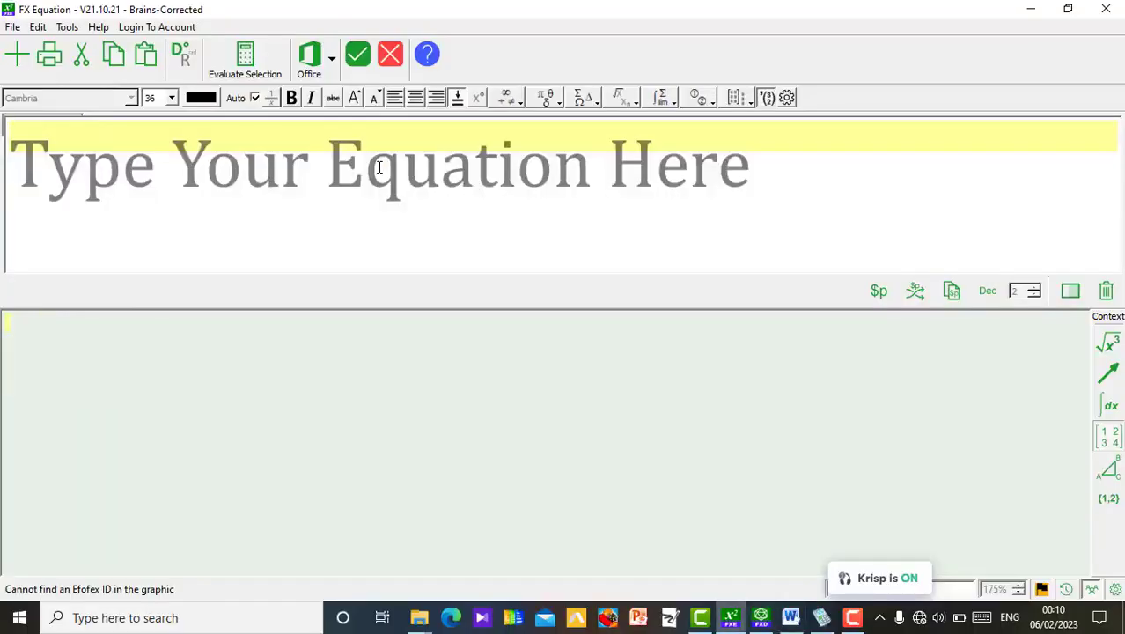
- Enter the expression x3-5x2+6x-9 in FX Equation and paste it into the Word document
type("x")
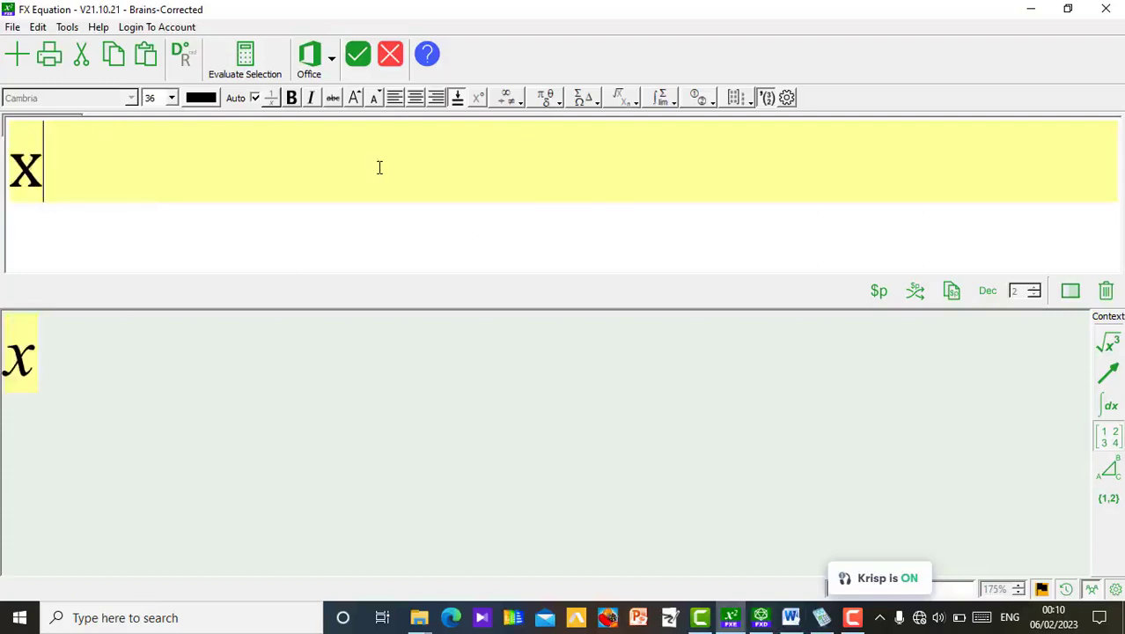
type("3-")
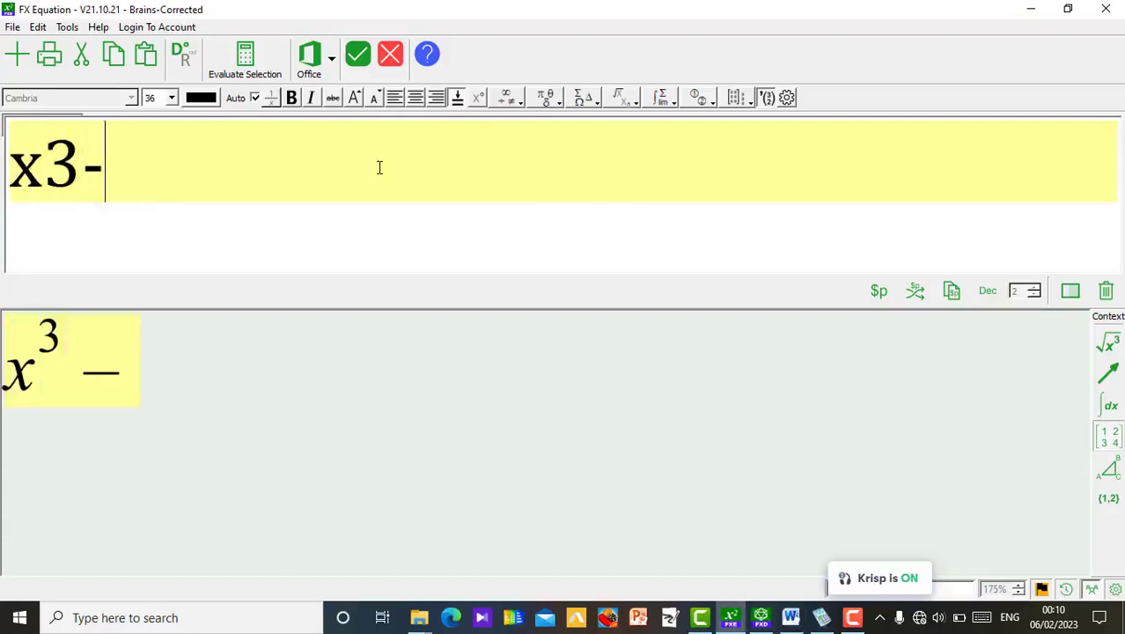
type("5x2")
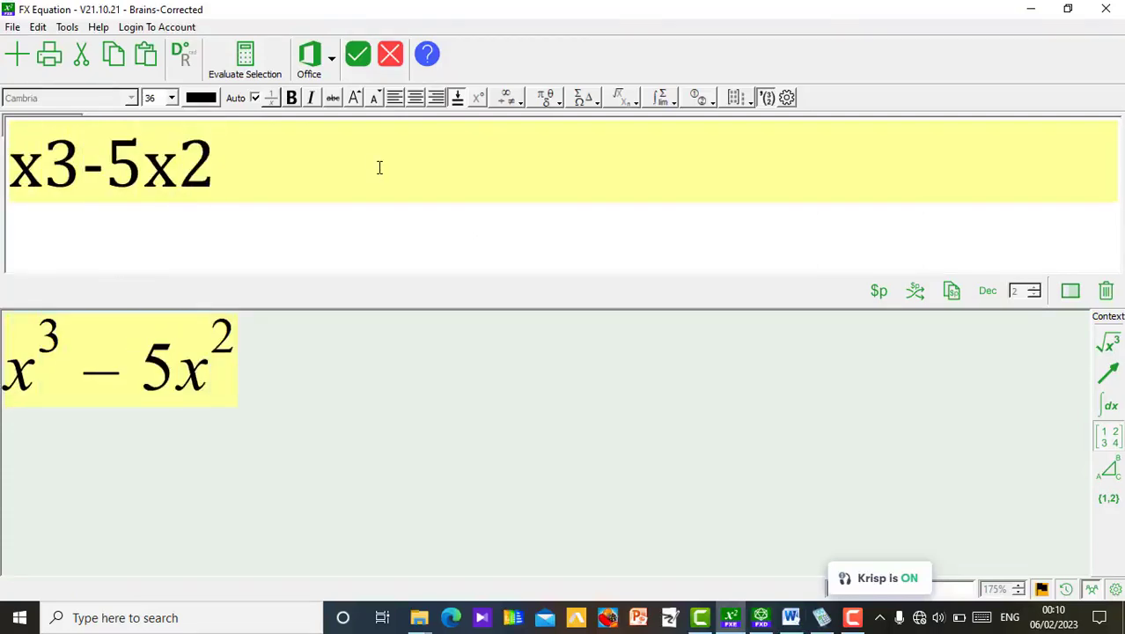
type("+")
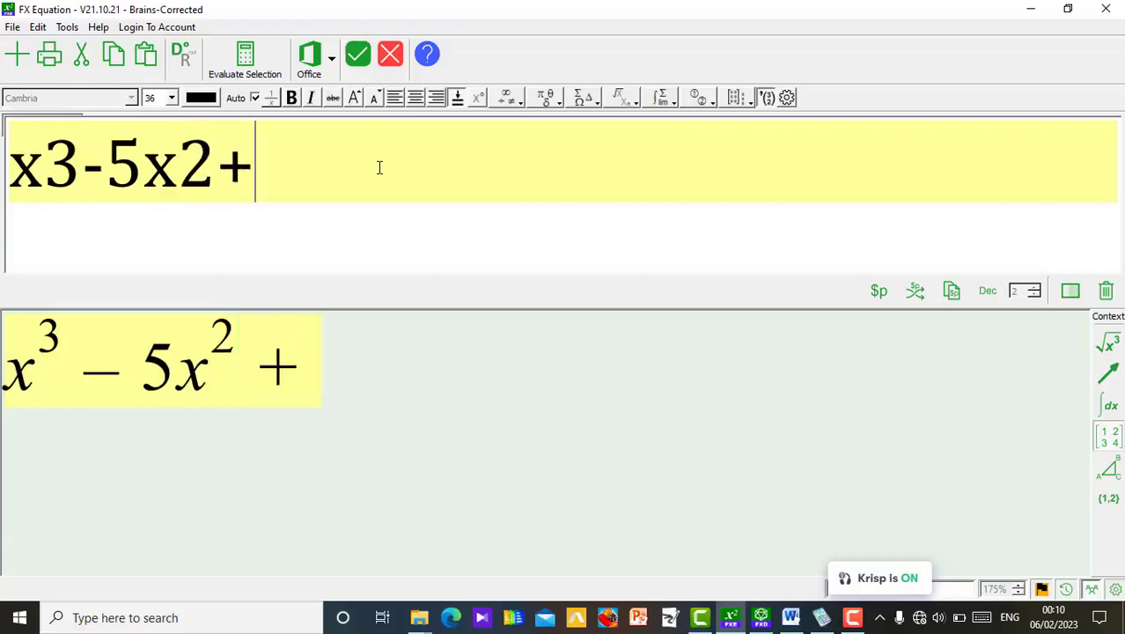
type("6x-9")
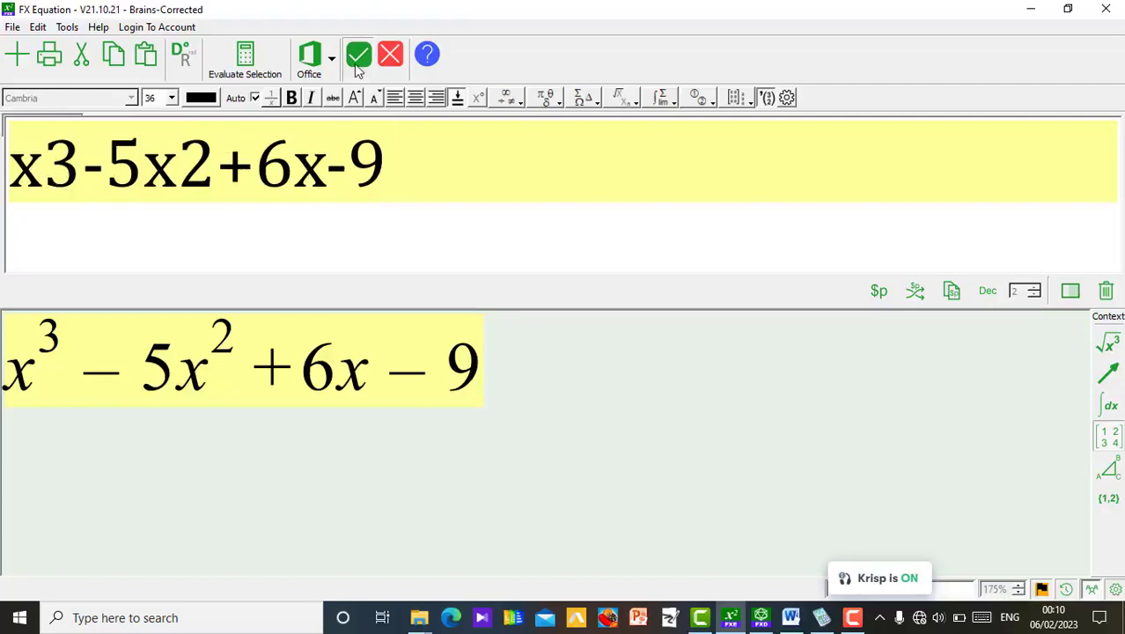
left_click(790, 617)
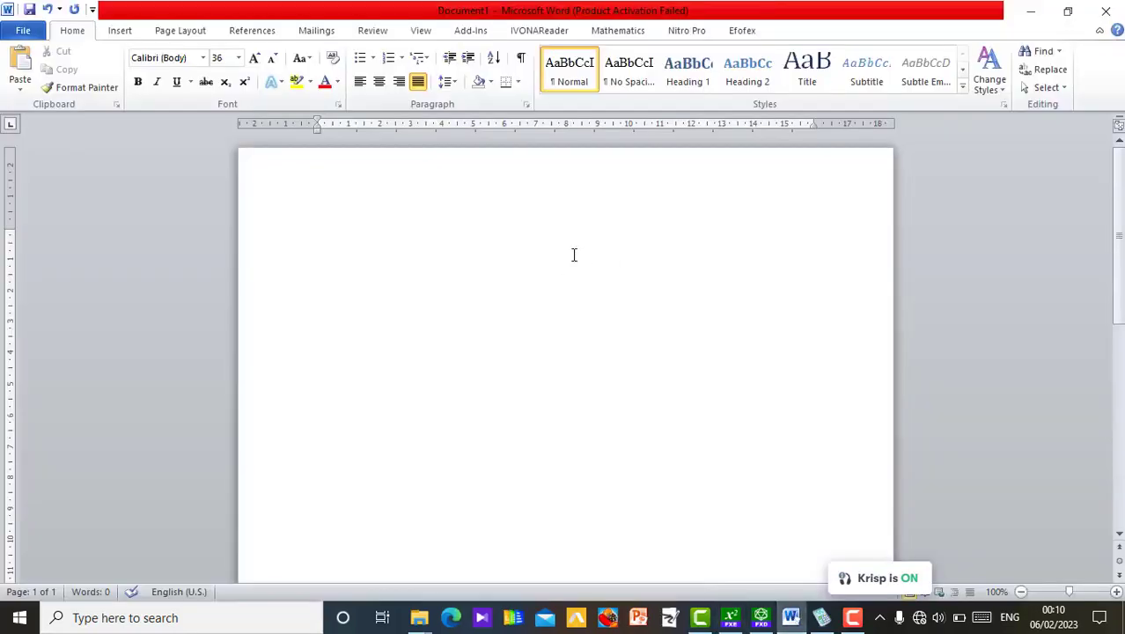
key("ctrl+v")
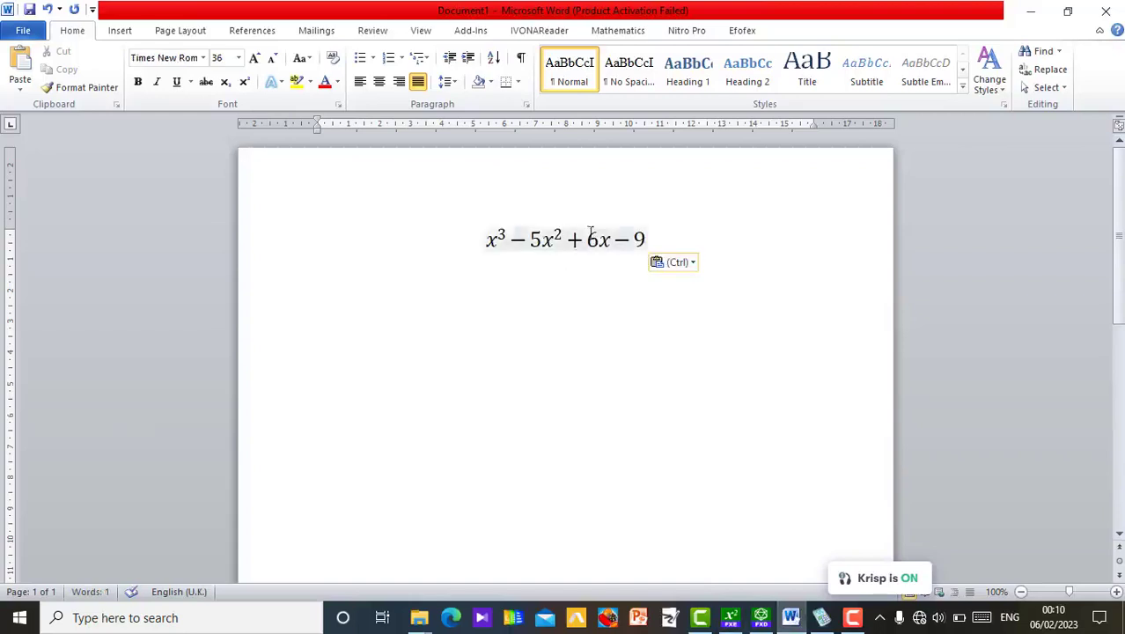
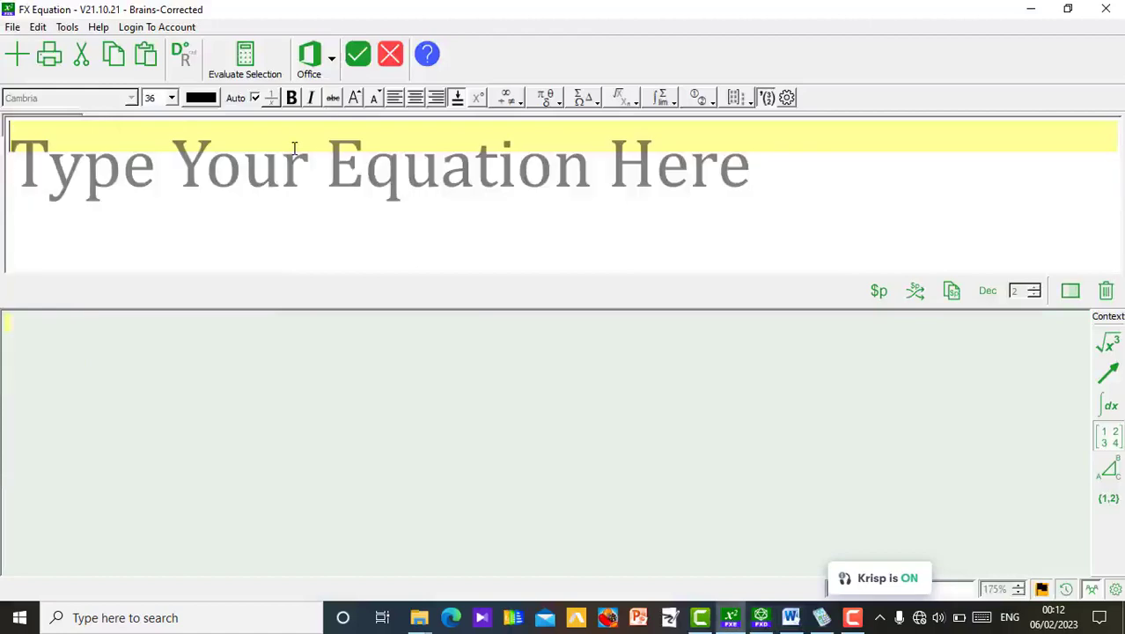
- Start a fraction in FX Equation with the bracketed numerator (x-3)
type("x-3")
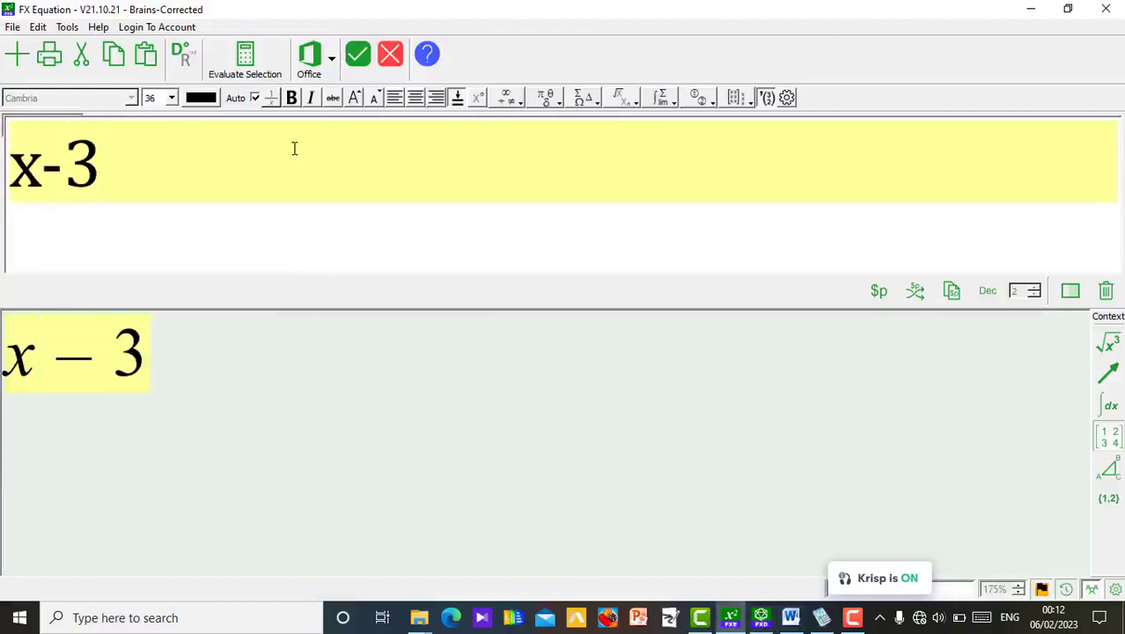
key("Left")
key("Left")
type("(")
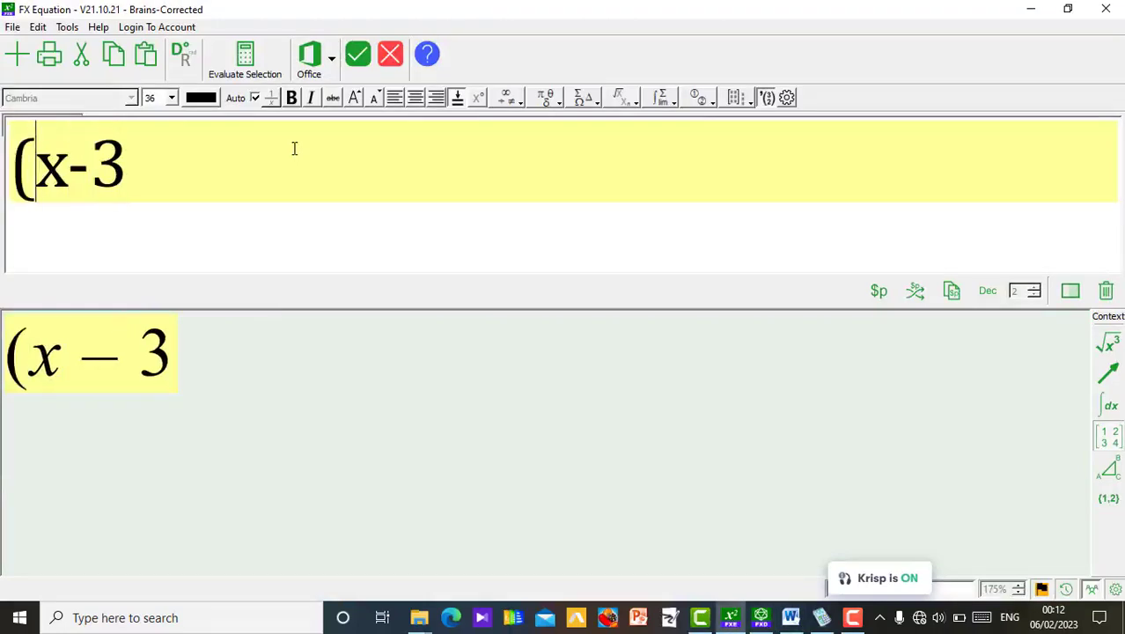
key("Right")
type(")/")
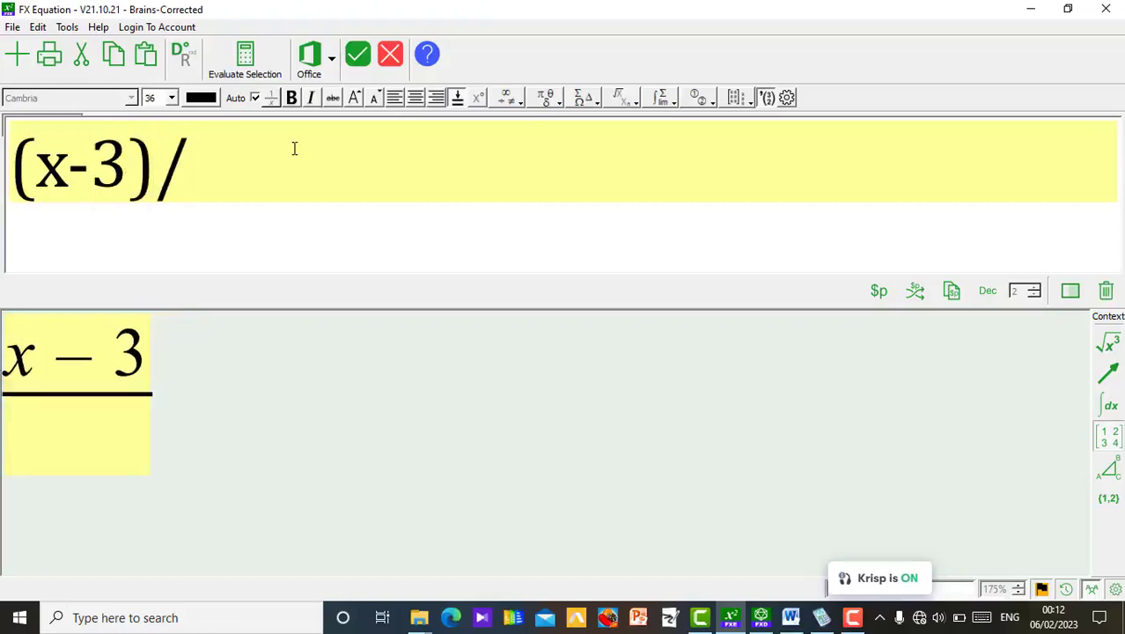
- Complete the fraction with the bracketed denominator (x+2)
type("x")
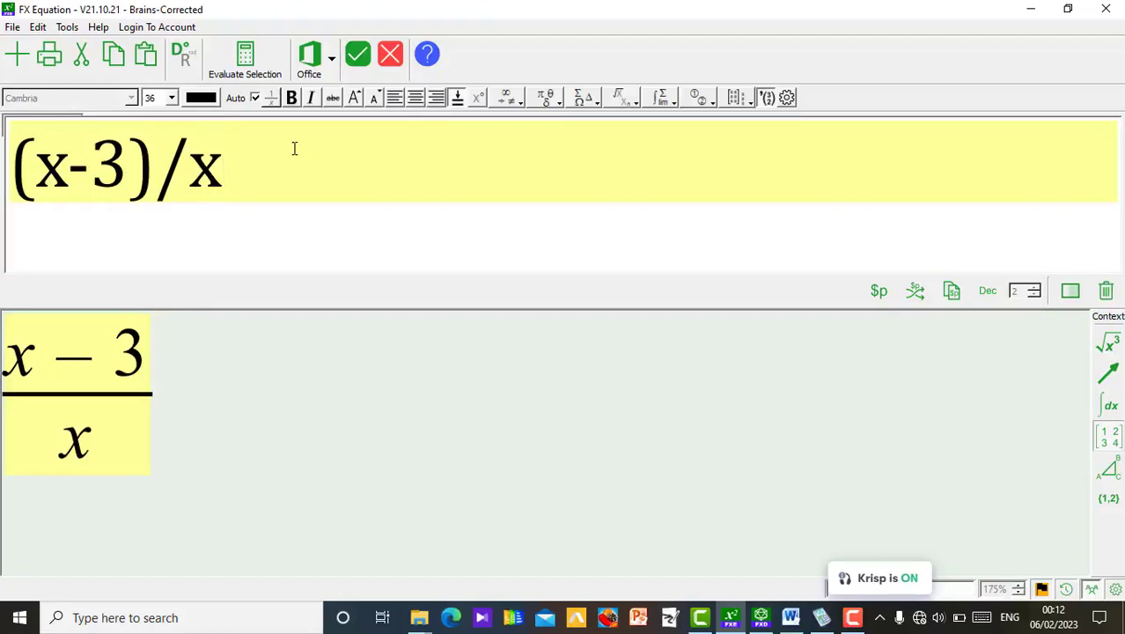
type("+")
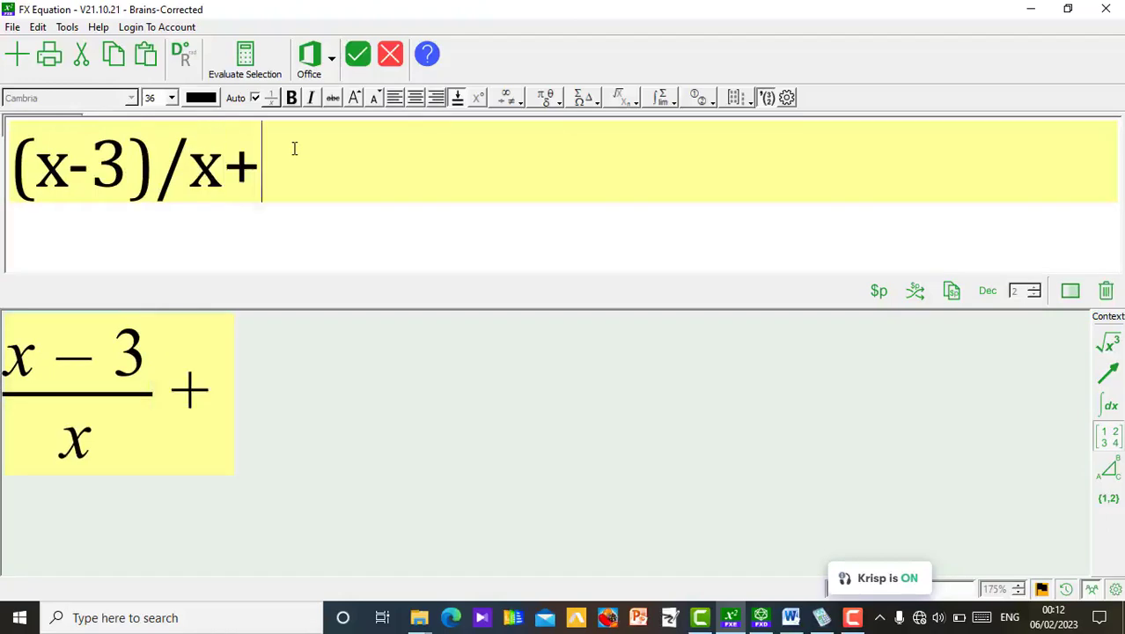
type("2")
key("Left")
key("Left")
key("Left")
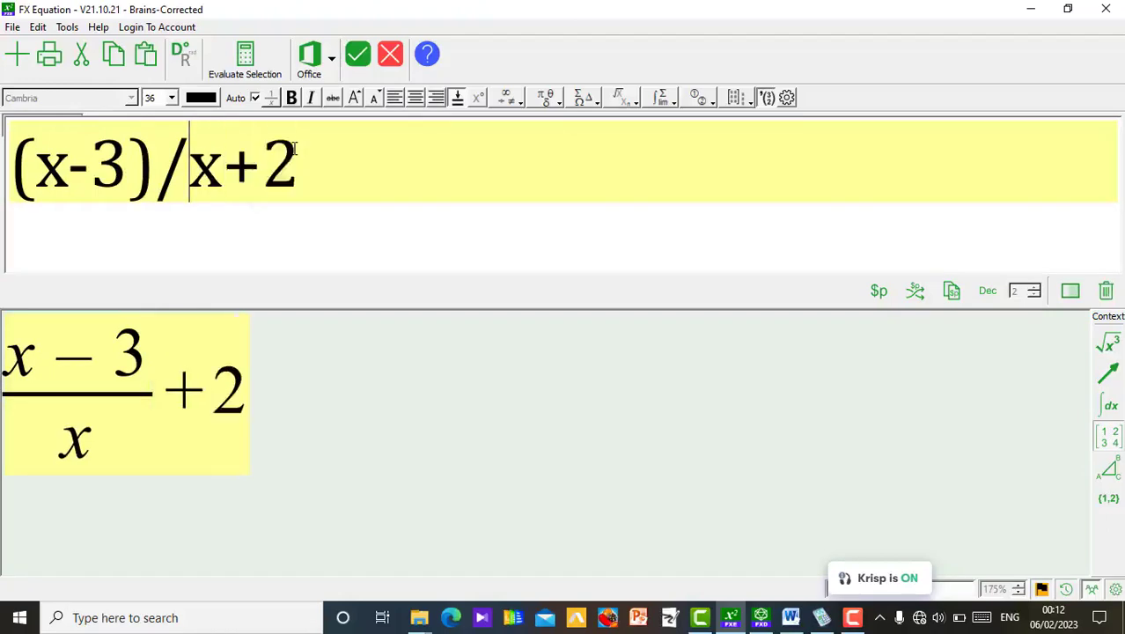
type("(")
key("Right")
key("Right")
key("Right")
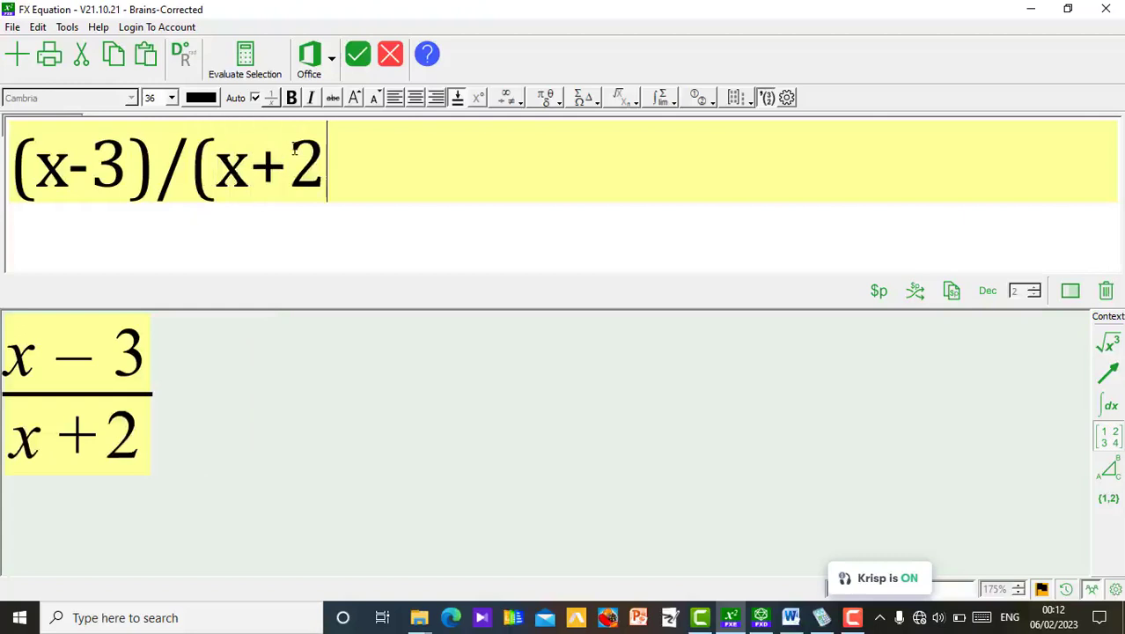
type(")")
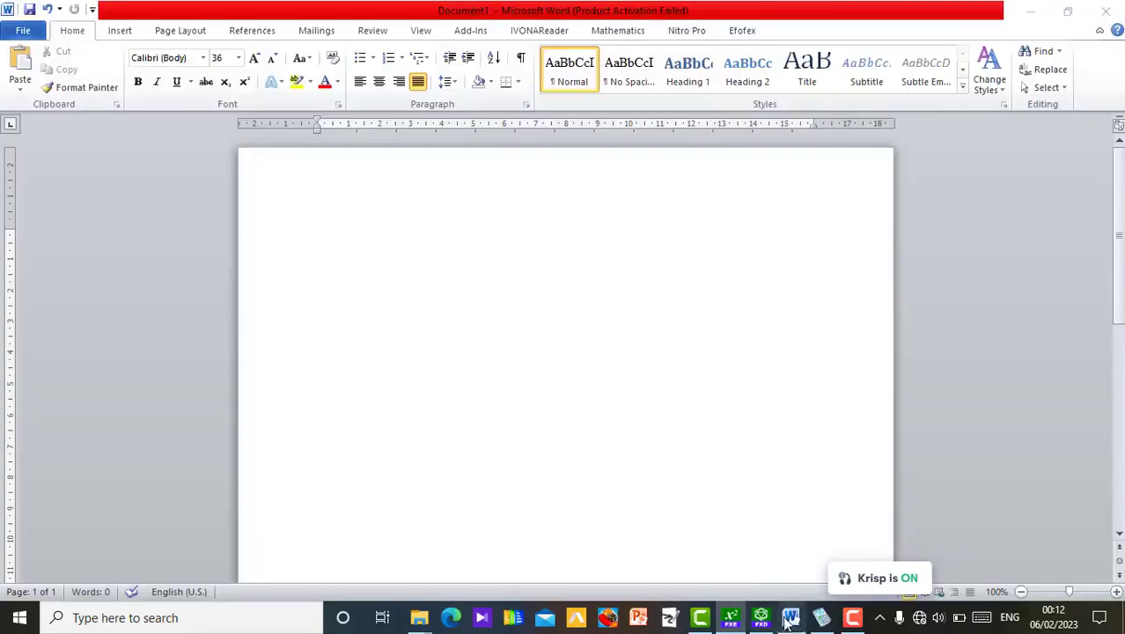
- Switch to Word, paste the fraction (x-3)/(x+2) into the document and place the cursor in it
left_click(792, 620)
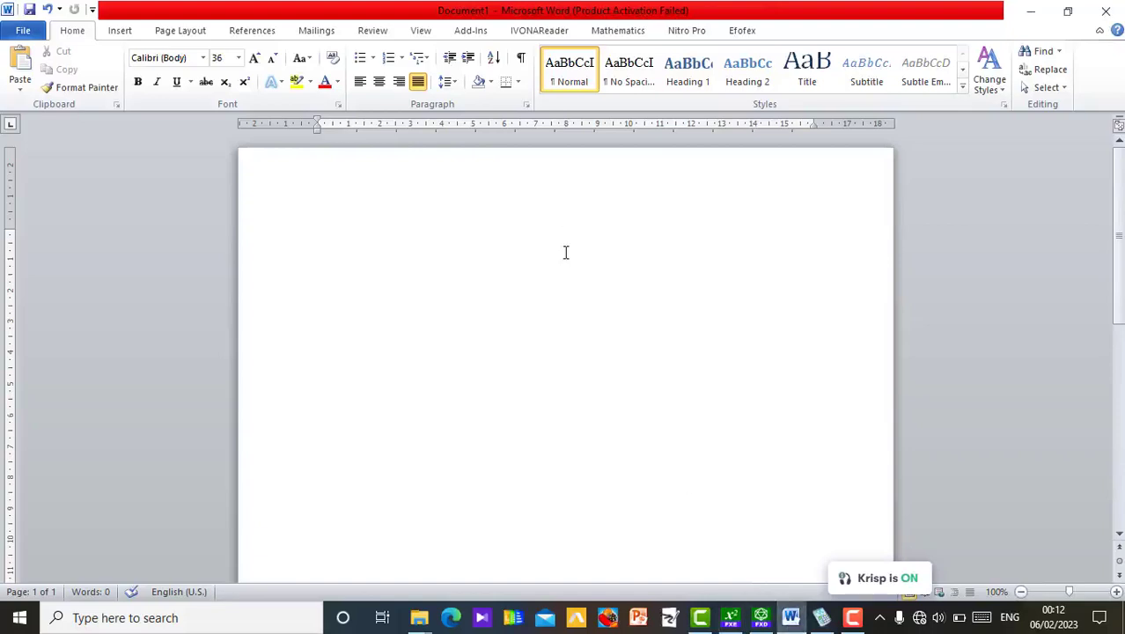
key("ctrl+v")
left_click(588, 237)
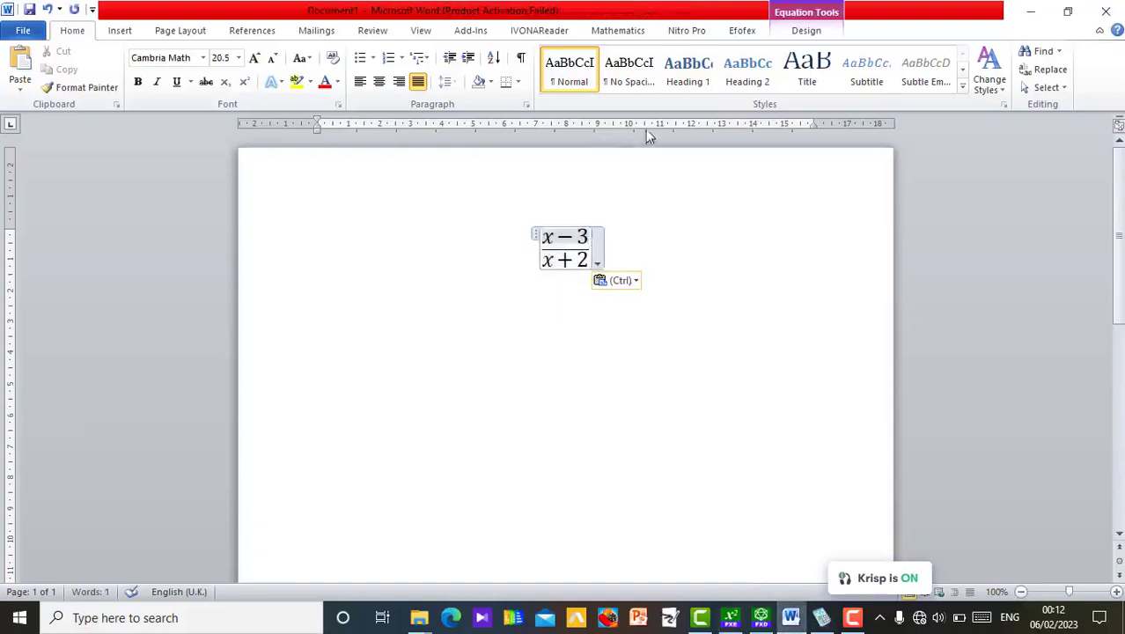
- Differentiate the pasted fraction (x-3)/(x+2) on x with the Mathematics add-in
left_click(613, 35)
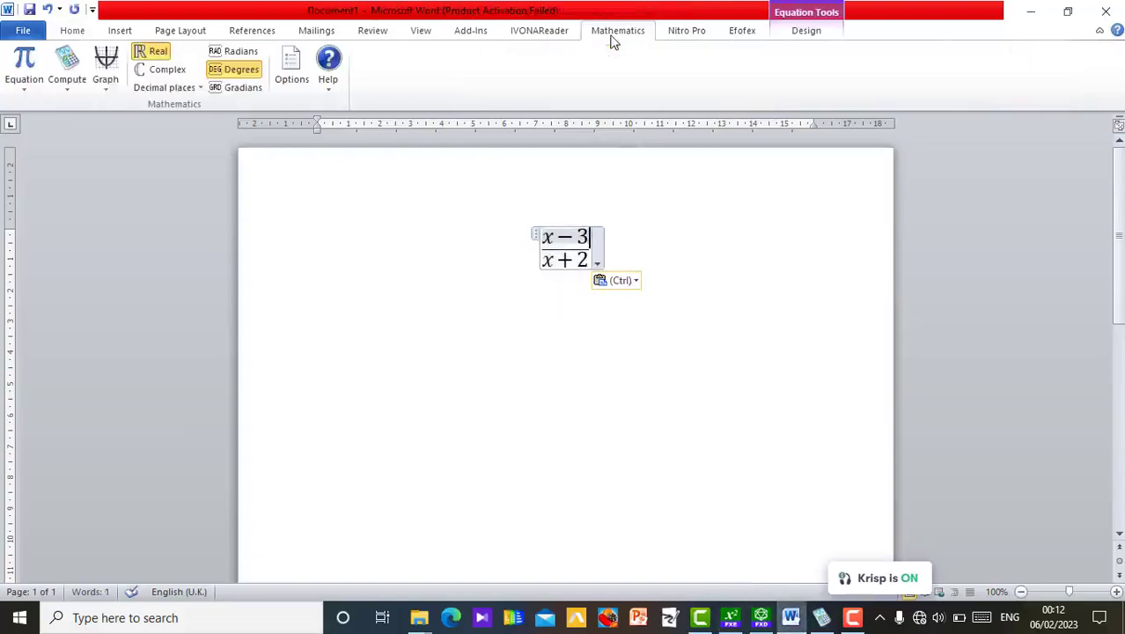
left_click(74, 97)
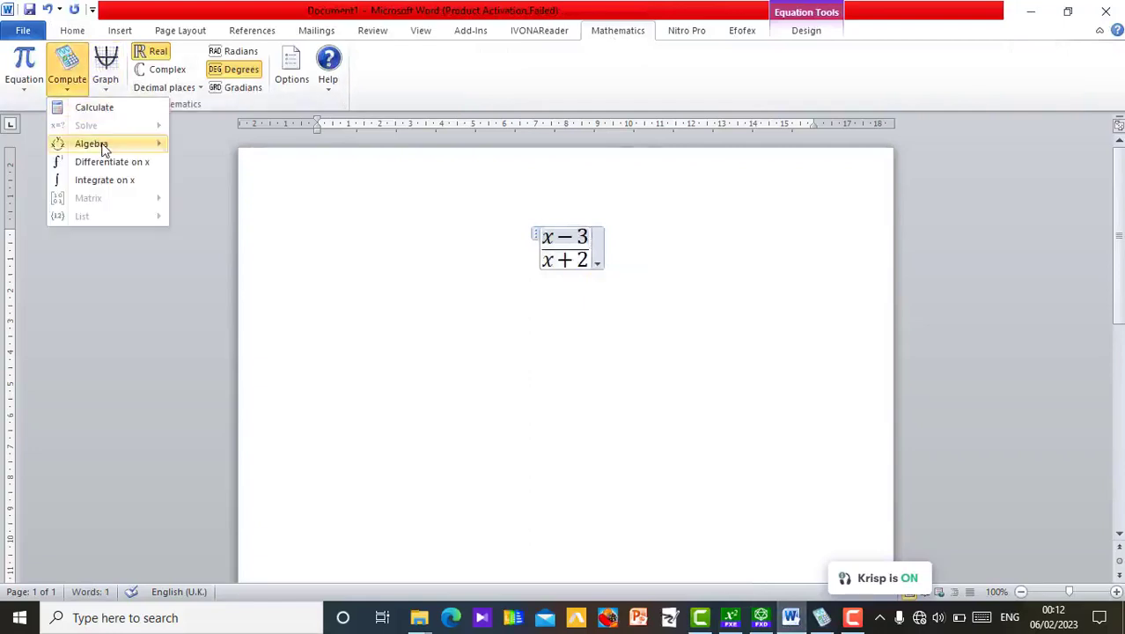
mouse_move(103, 149)
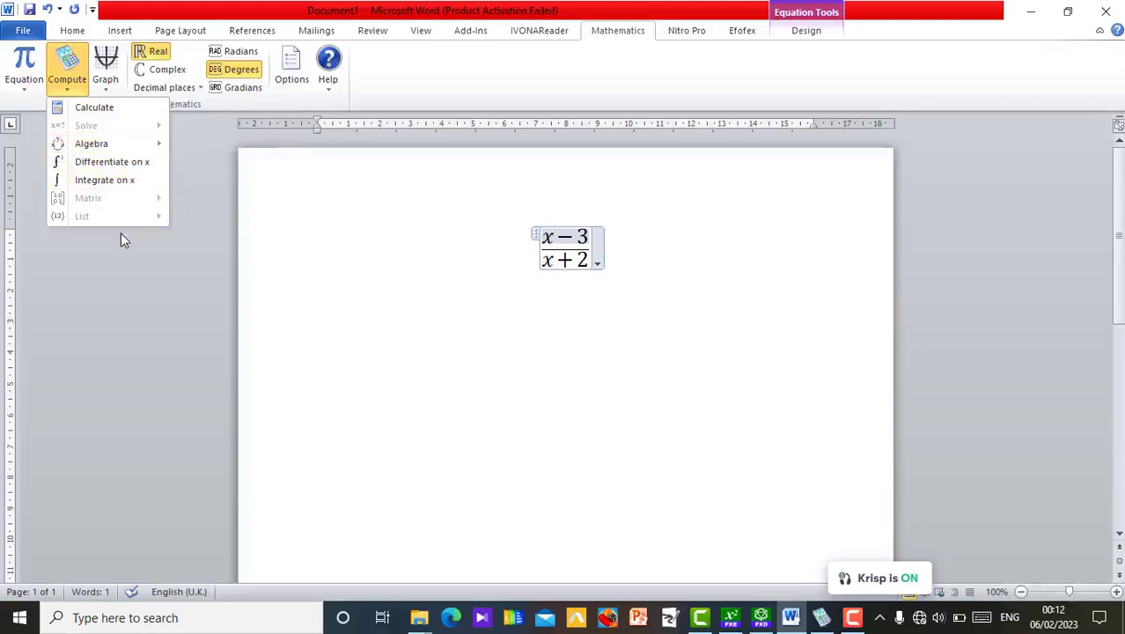
left_click(113, 168)
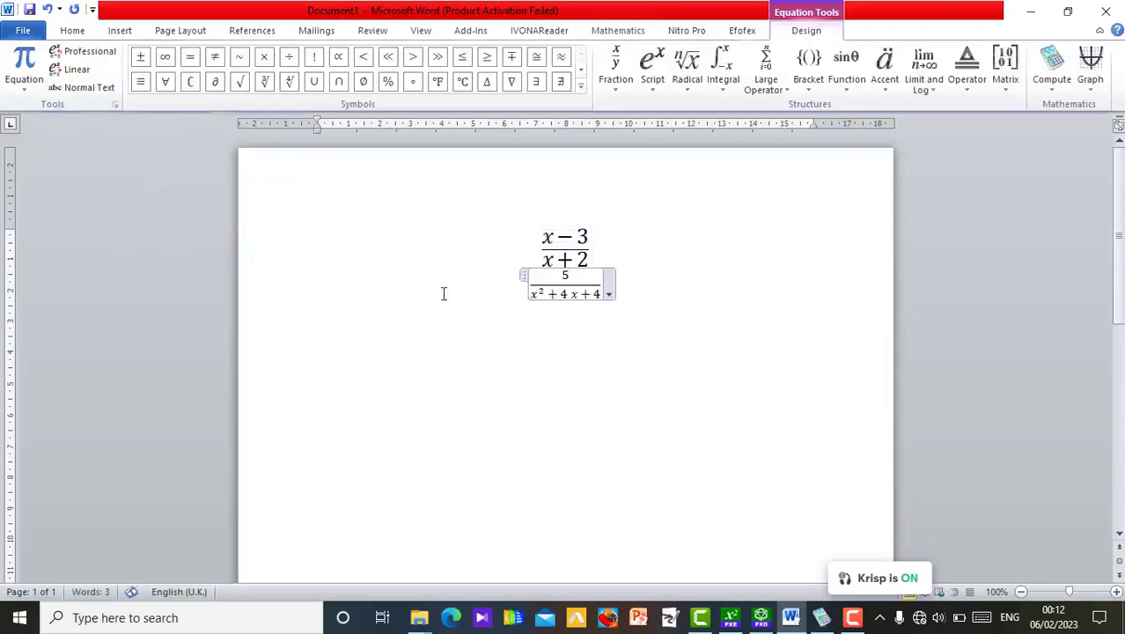
- Insert "y=" in front of the original fraction (x-3)/(x+2)
left_click(542, 259)
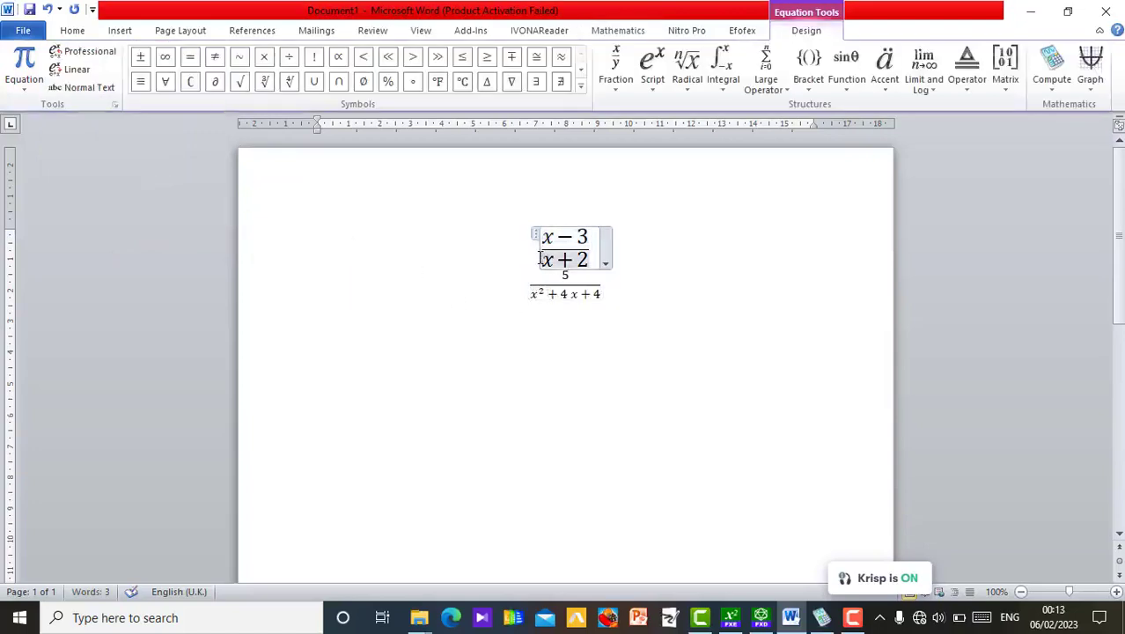
type("y")
key("BackSpace")
key("Left")
key("Left")
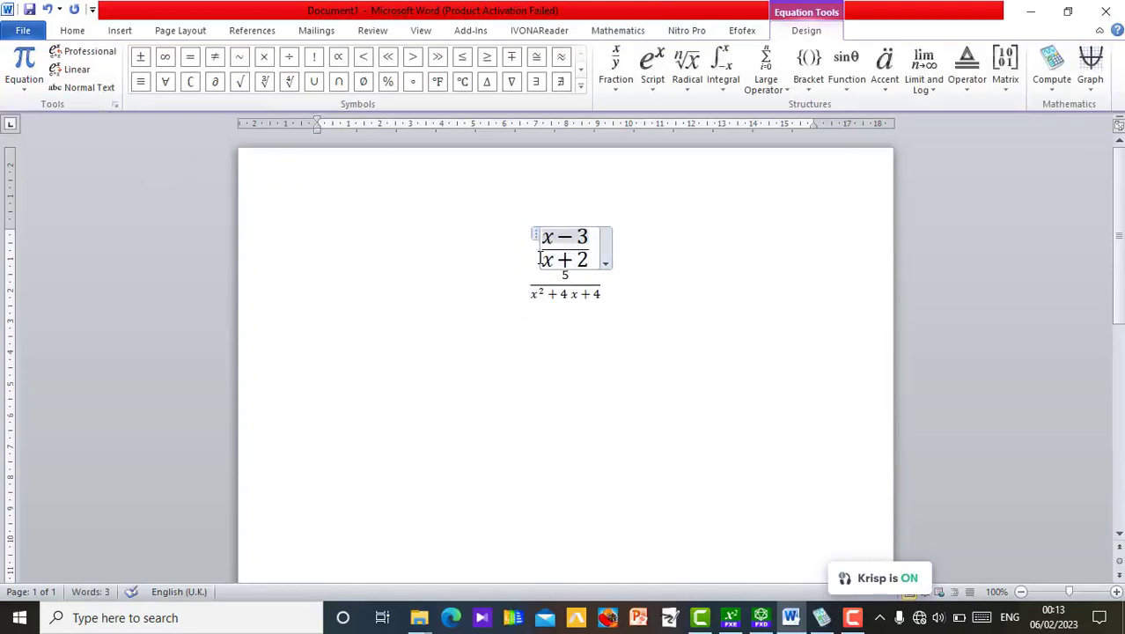
key("Left")
type("y=")
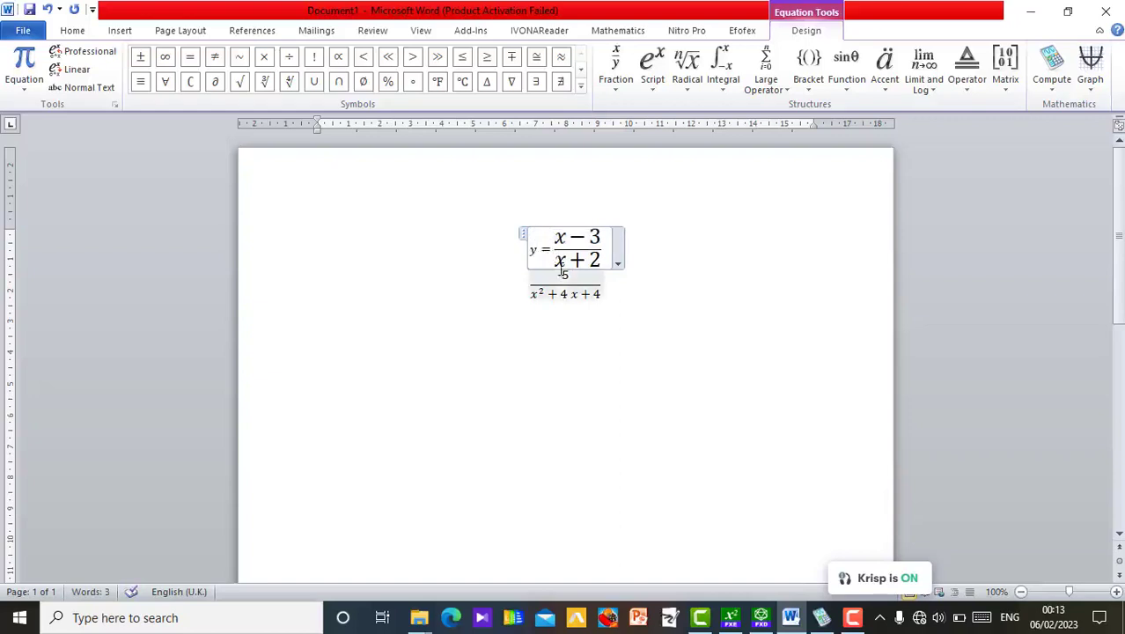
- Switch to FX Equation and replace the fraction expression with dy/dx
left_click(558, 289)
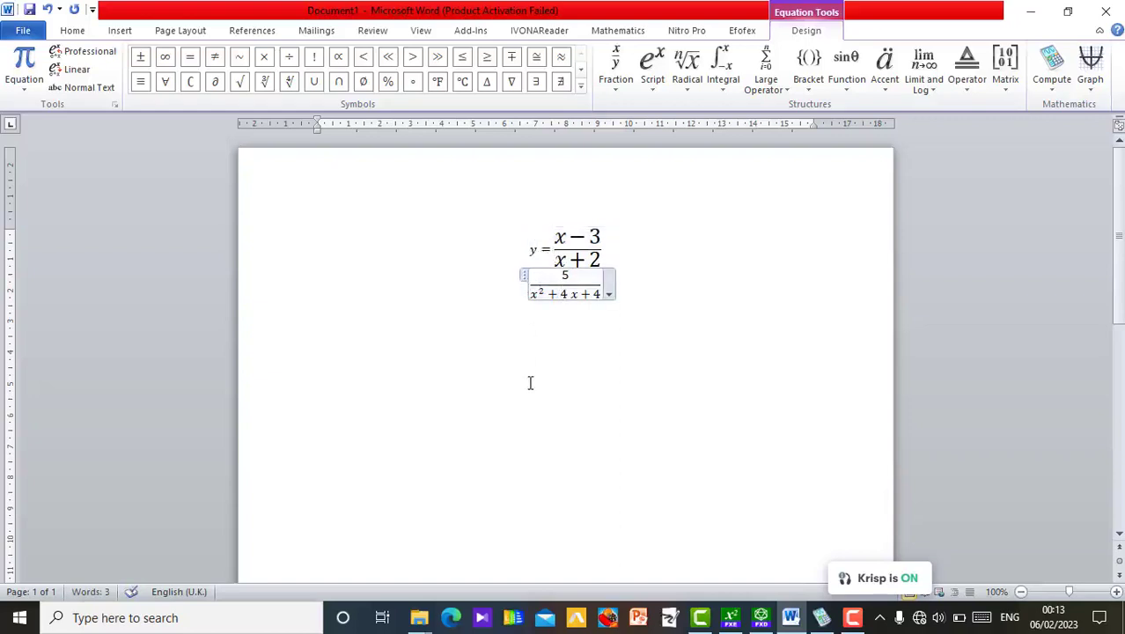
left_click(730, 617)
key("BackSpace")
key("BackSpace")
key("BackSpace")
key("BackSpace")
key("BackSpace")
key("BackSpace")
key("BackSpace")
key("BackSpace")
key("BackSpace")
key("BackSpace")
key("BackSpace")
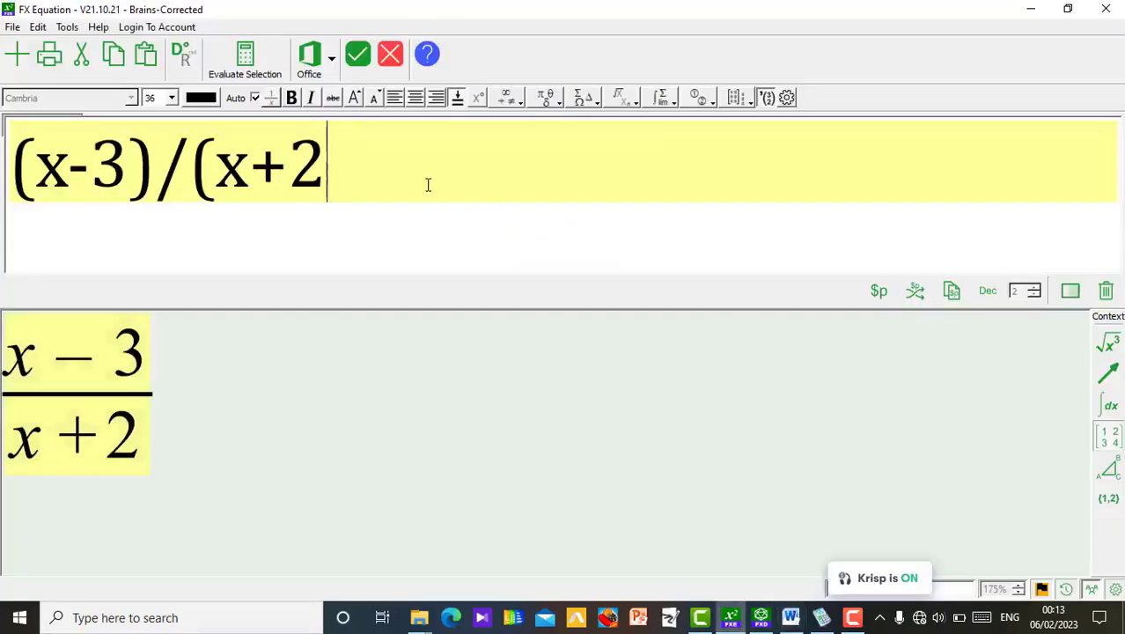
type("d")
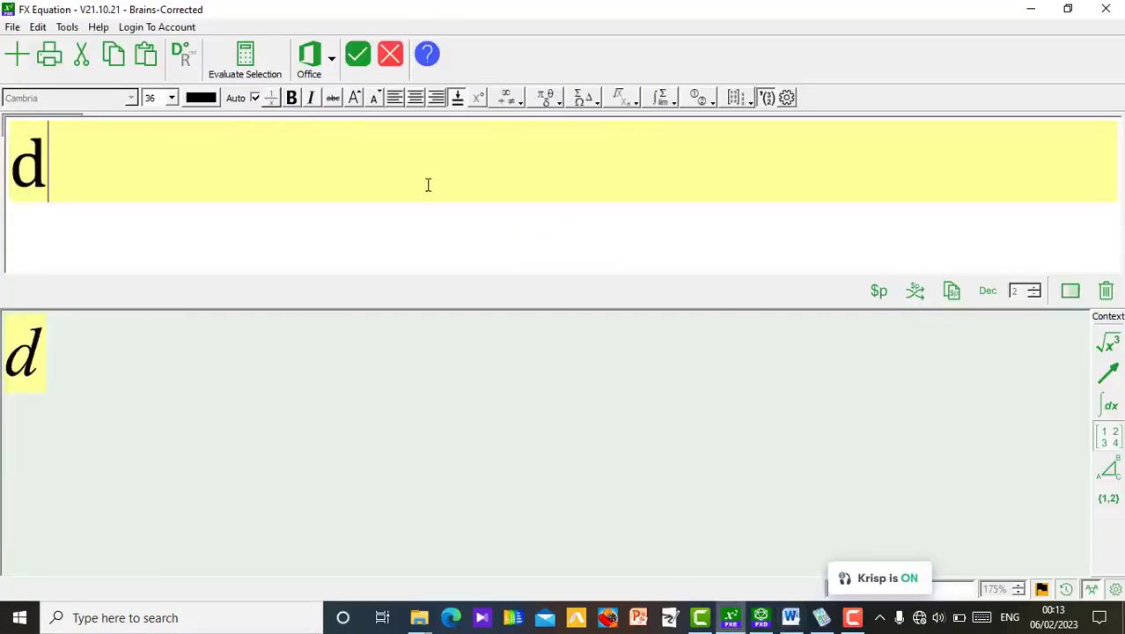
type("y/dx")
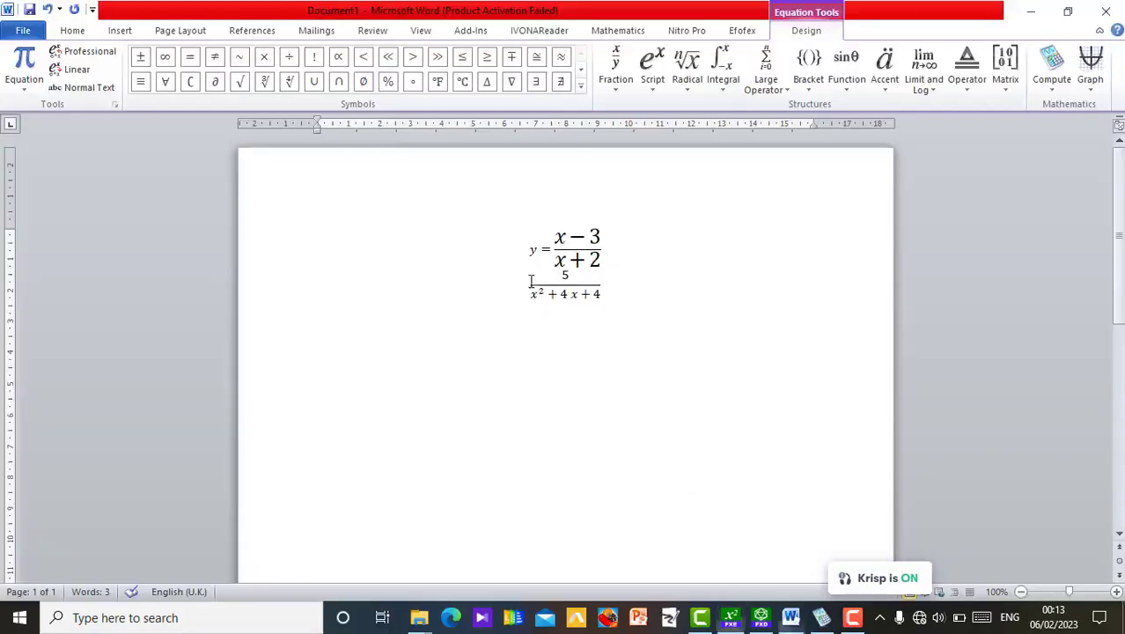
- Back in Word, paste dy/dx before the derivative and join both on one line with an equals sign
left_click(531, 283)
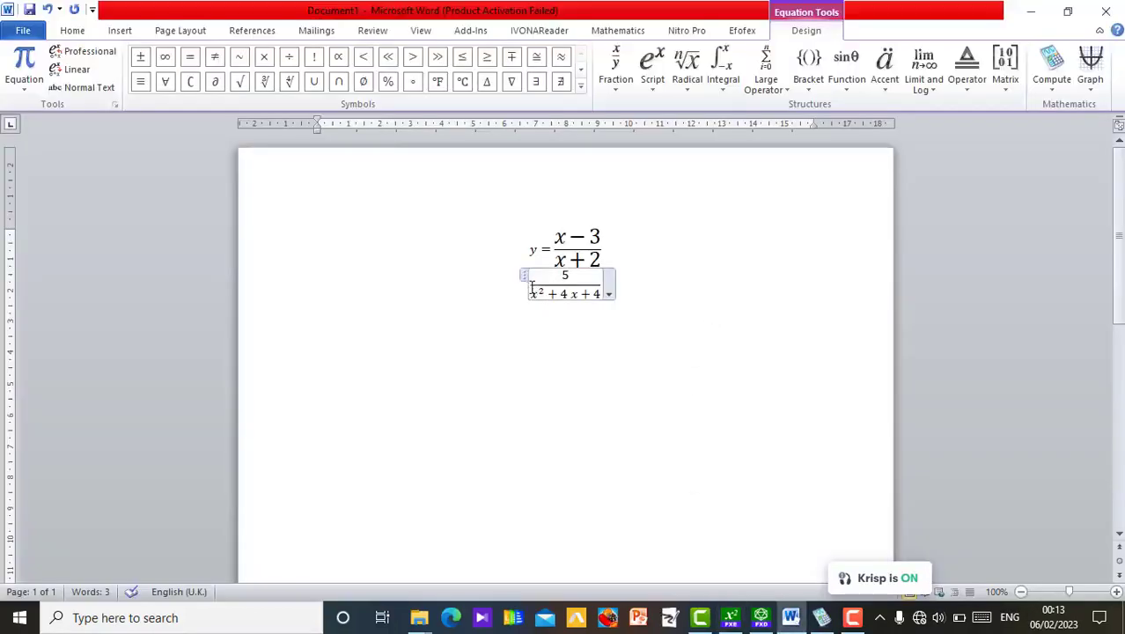
key("ctrl+v")
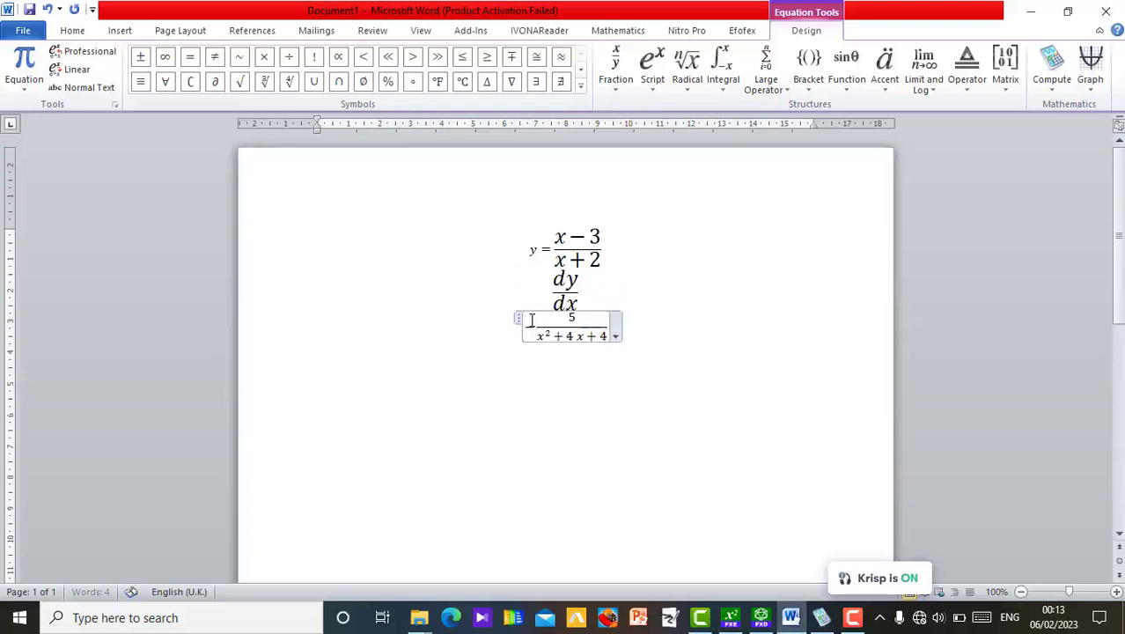
key("BackSpace")
type("=")
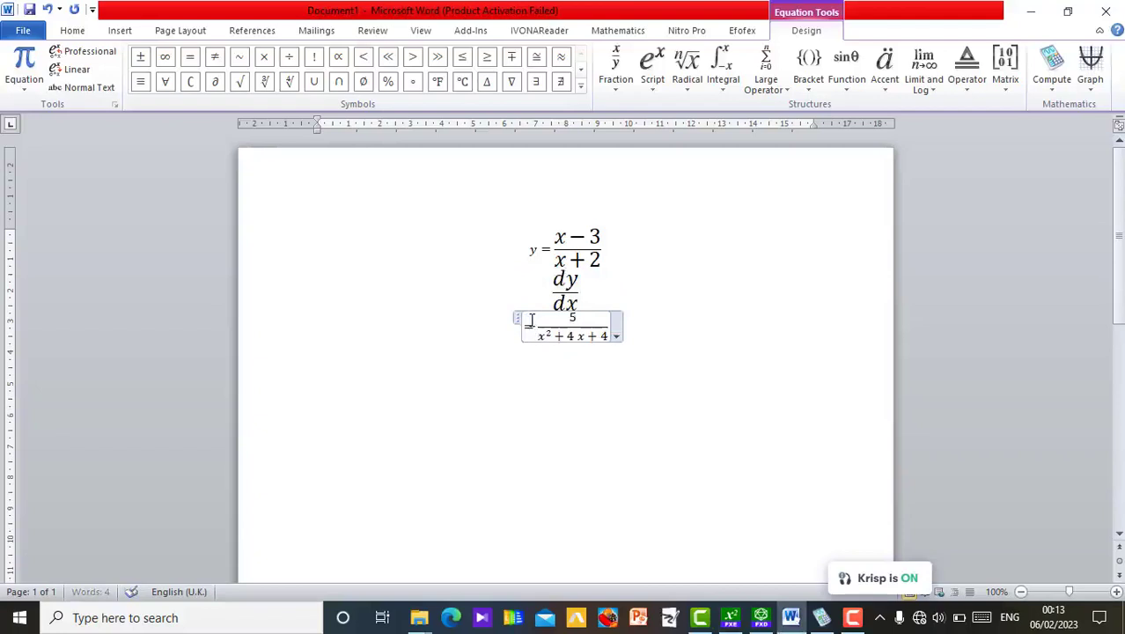
key("Left")
key("BackSpace")
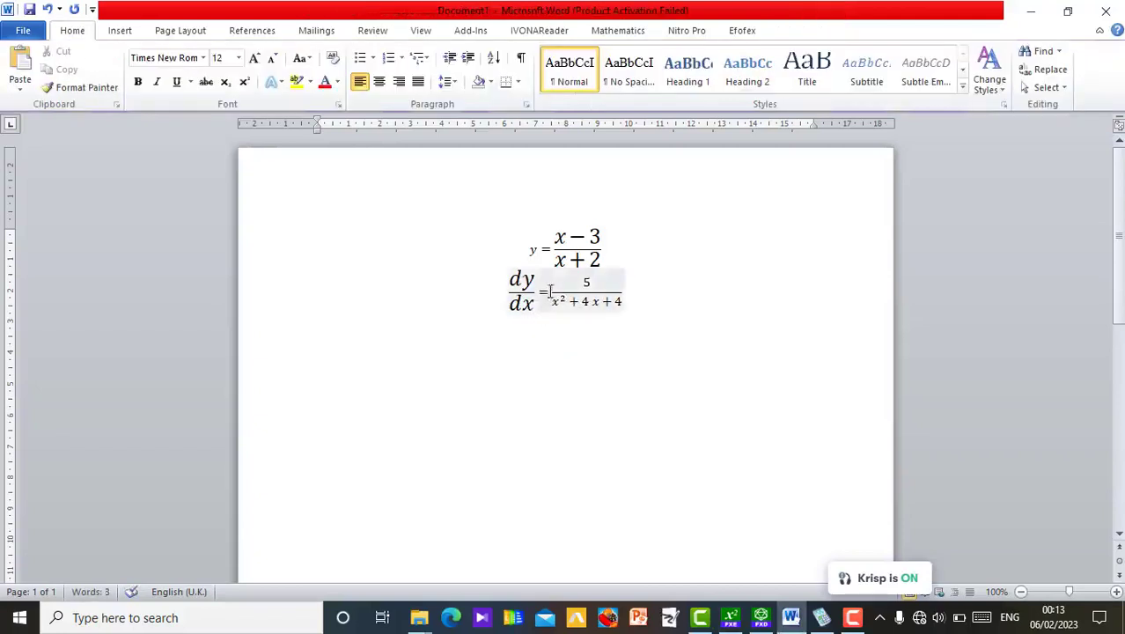
- Set the font size of the equation y=(x-3)/(x+2) to 24
left_click(539, 251)
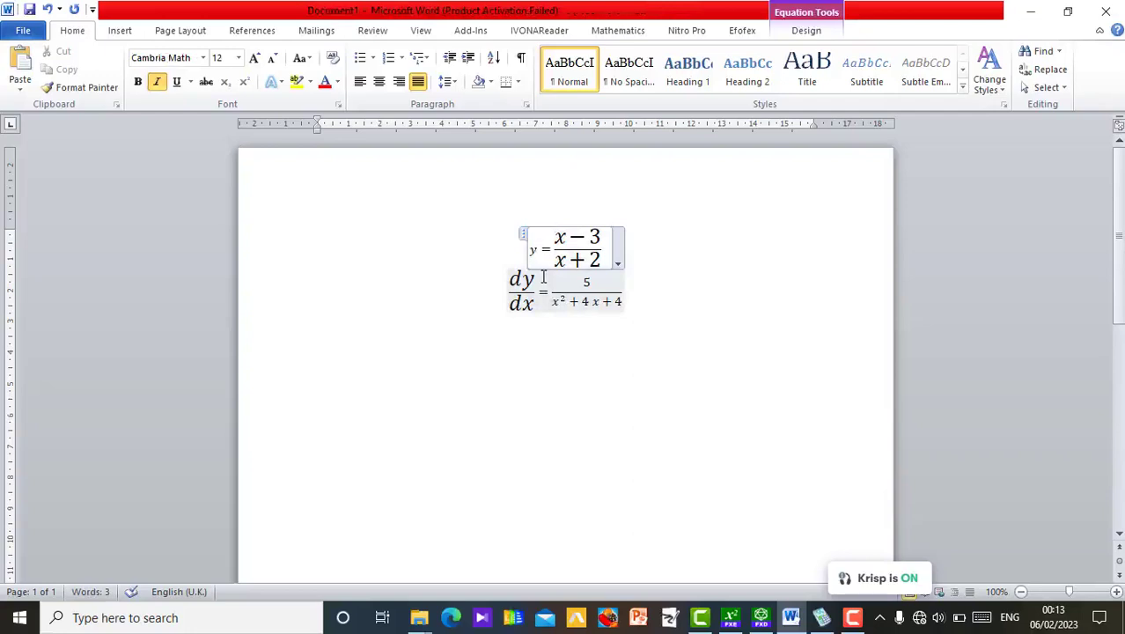
key("shift+Left")
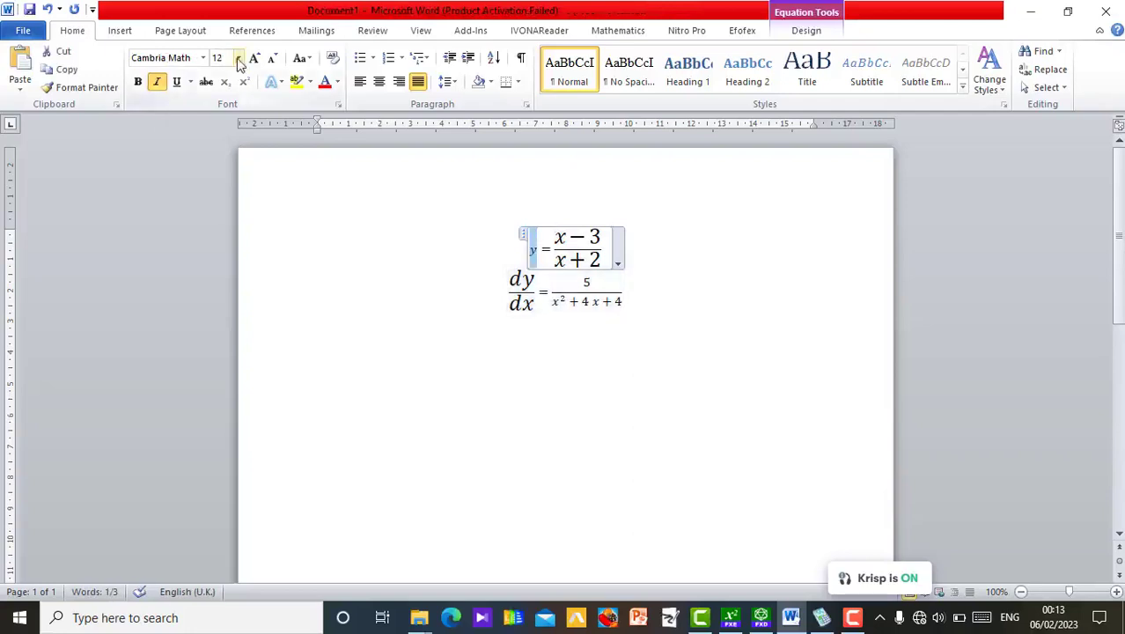
left_click(238, 59)
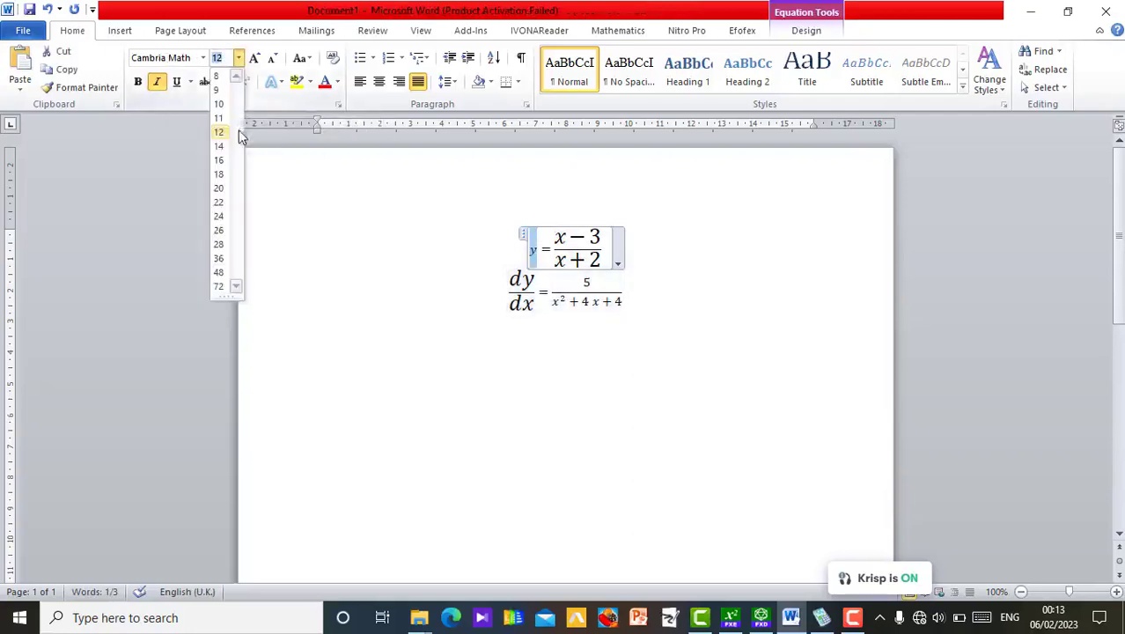
left_click(219, 220)
left_click(637, 423)
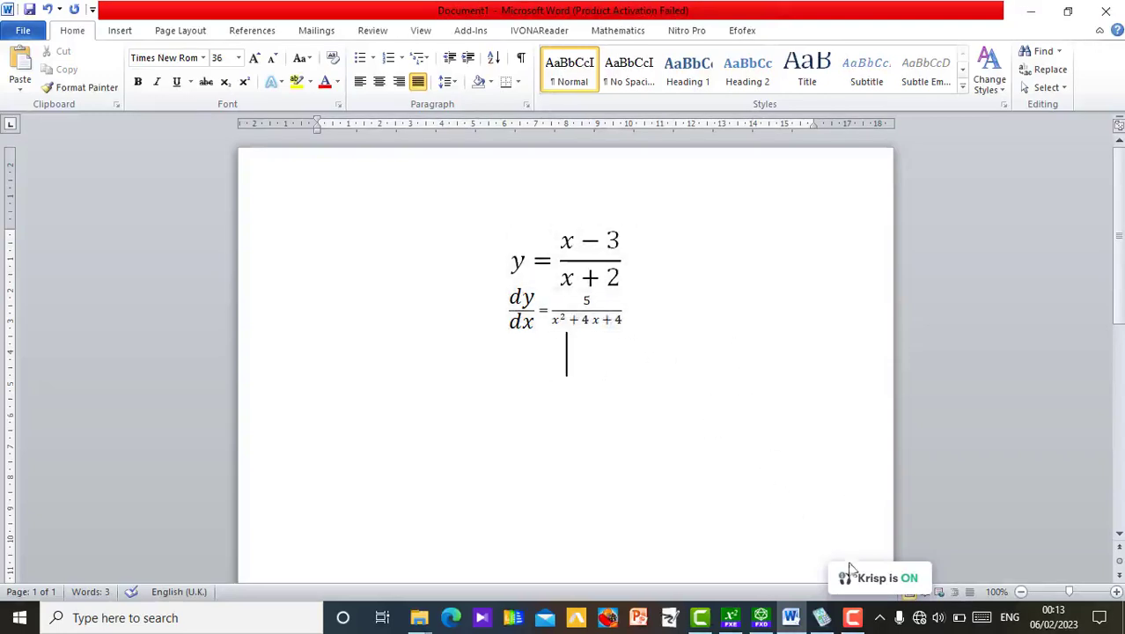
- Delete both equations so that the document page is empty
left_click(878, 619)
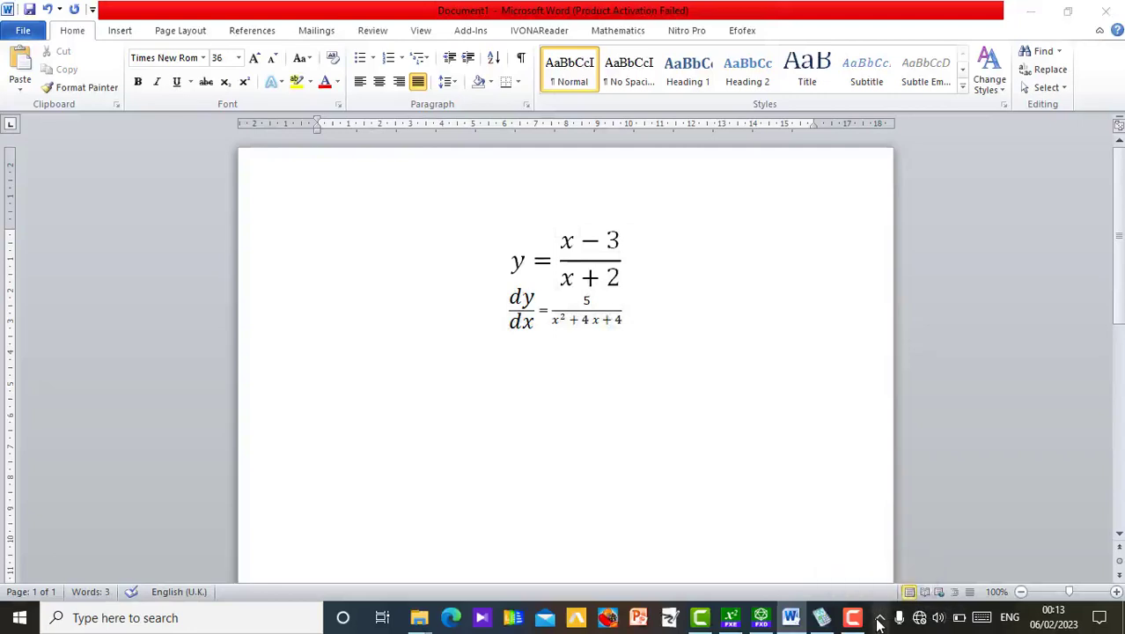
left_click(758, 501)
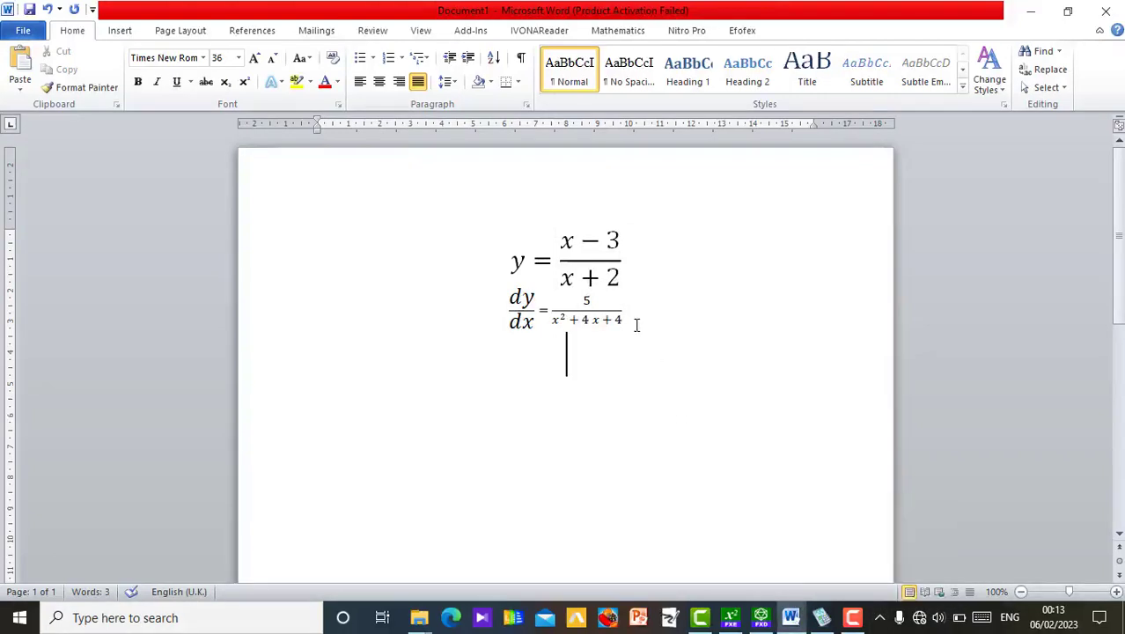
key("BackSpace")
key("BackSpace")
key("BackSpace")
key("BackSpace")
key("BackSpace")
key("BackSpace")
key("BackSpace")
key("BackSpace")
key("BackSpace")
key("BackSpace")
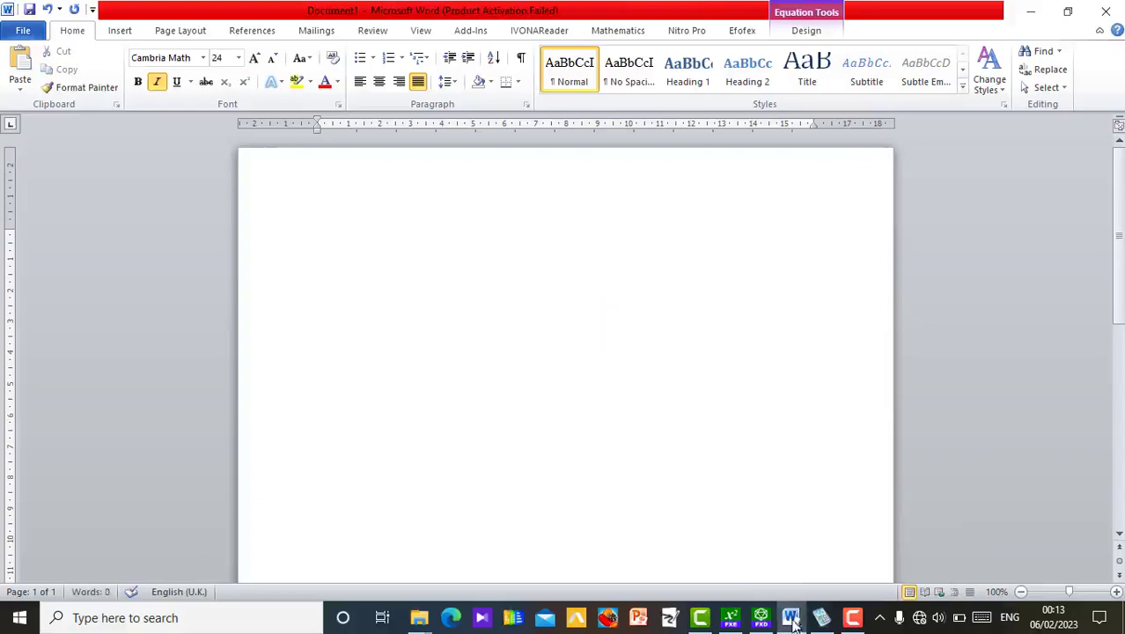
- Switch to FX Equation and replace dy/dx with the expression 2x2+3x-9
left_click(735, 621)
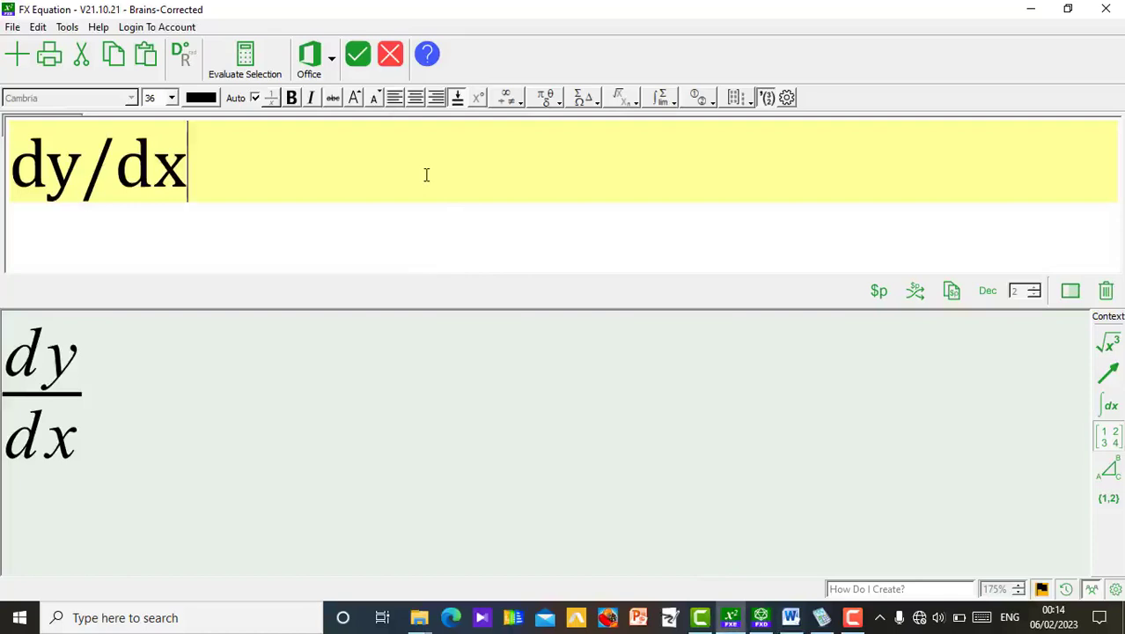
key("BackSpace")
key("BackSpace")
key("BackSpace")
key("BackSpace")
key("BackSpace")
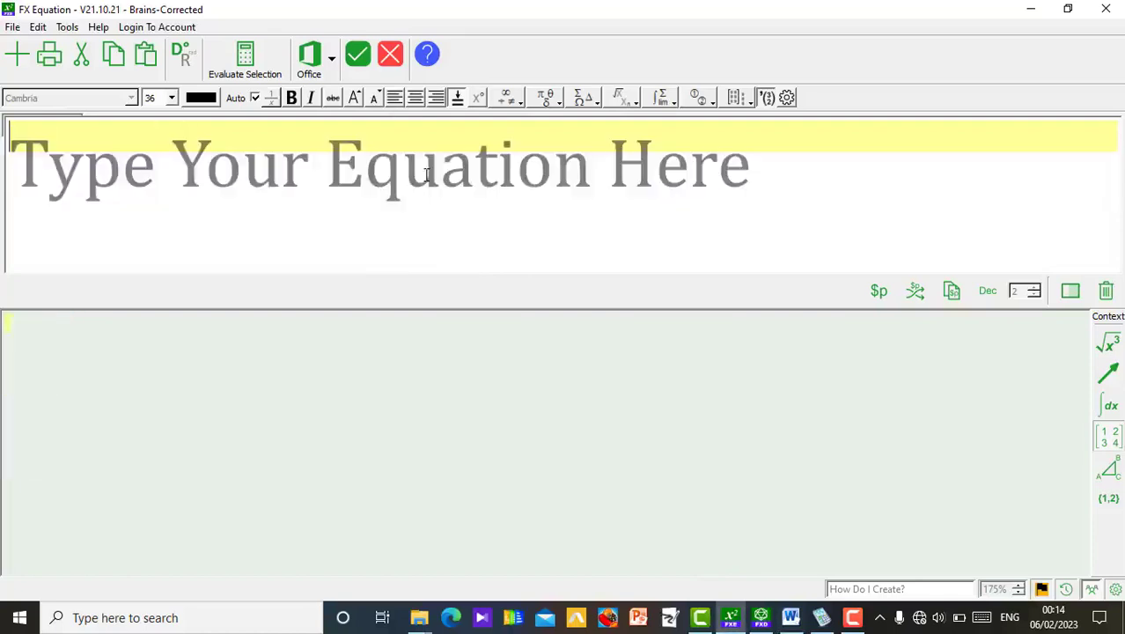
type("2x")
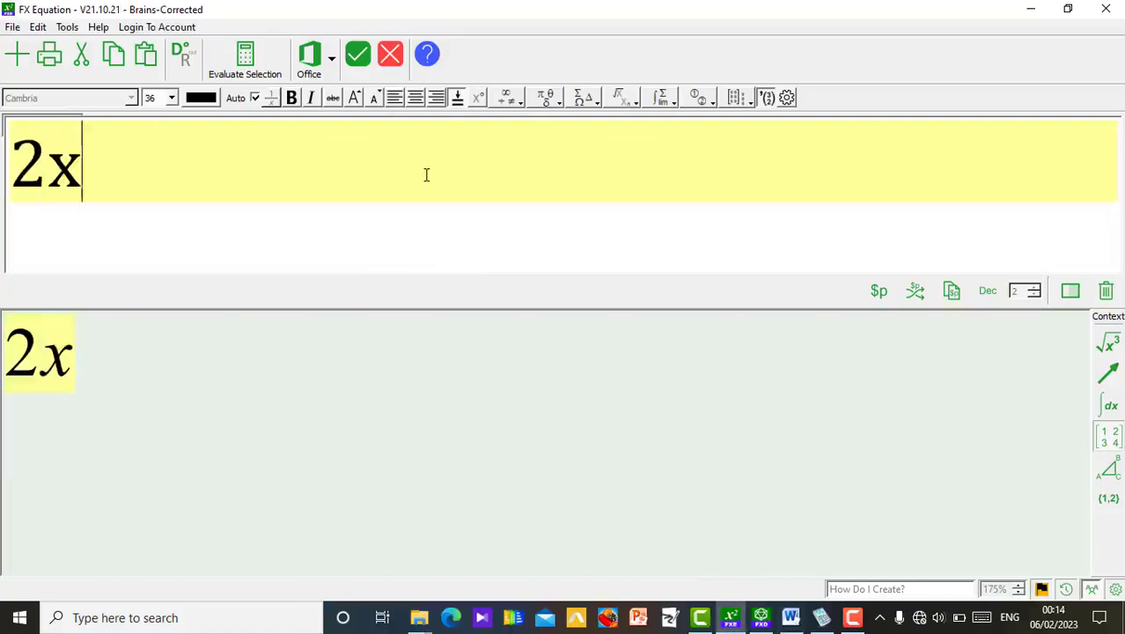
type("2+")
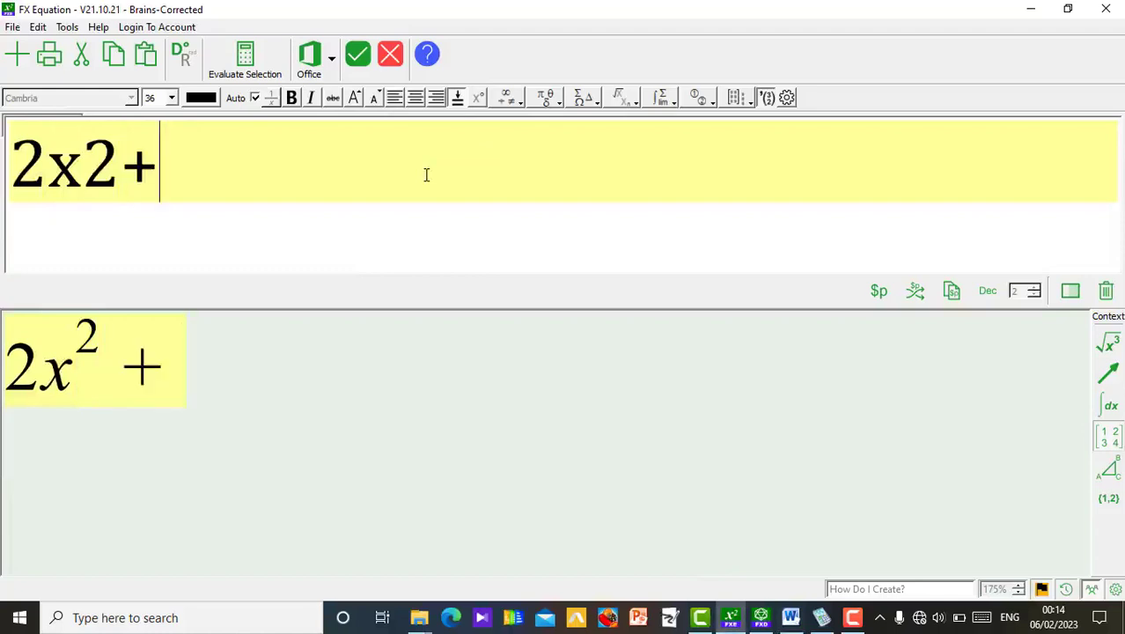
type("3x")
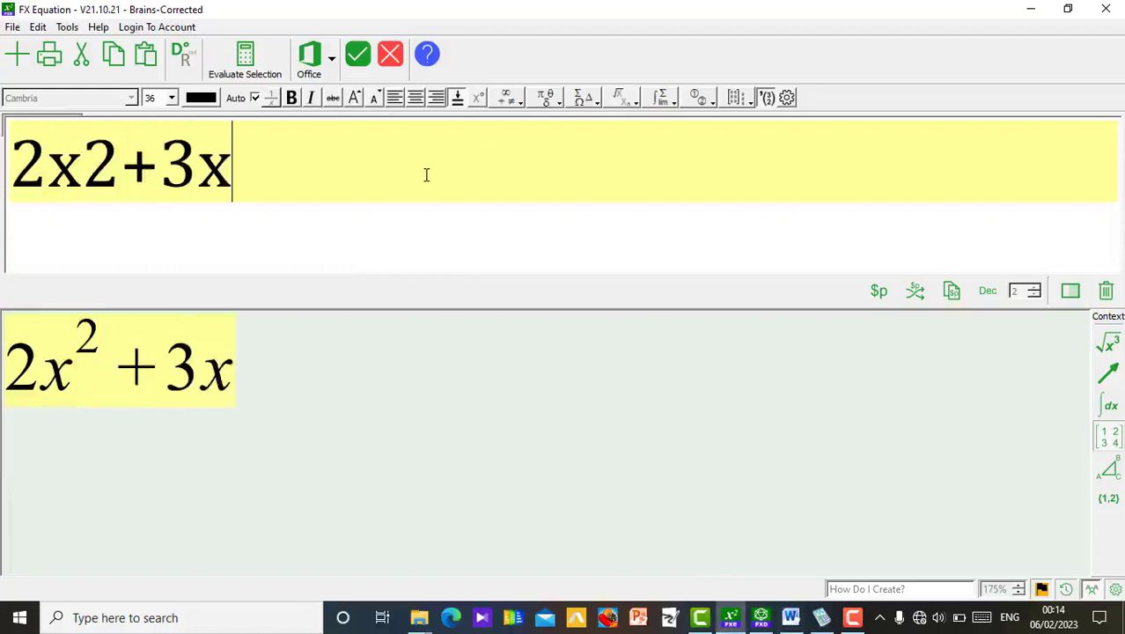
type("-9")
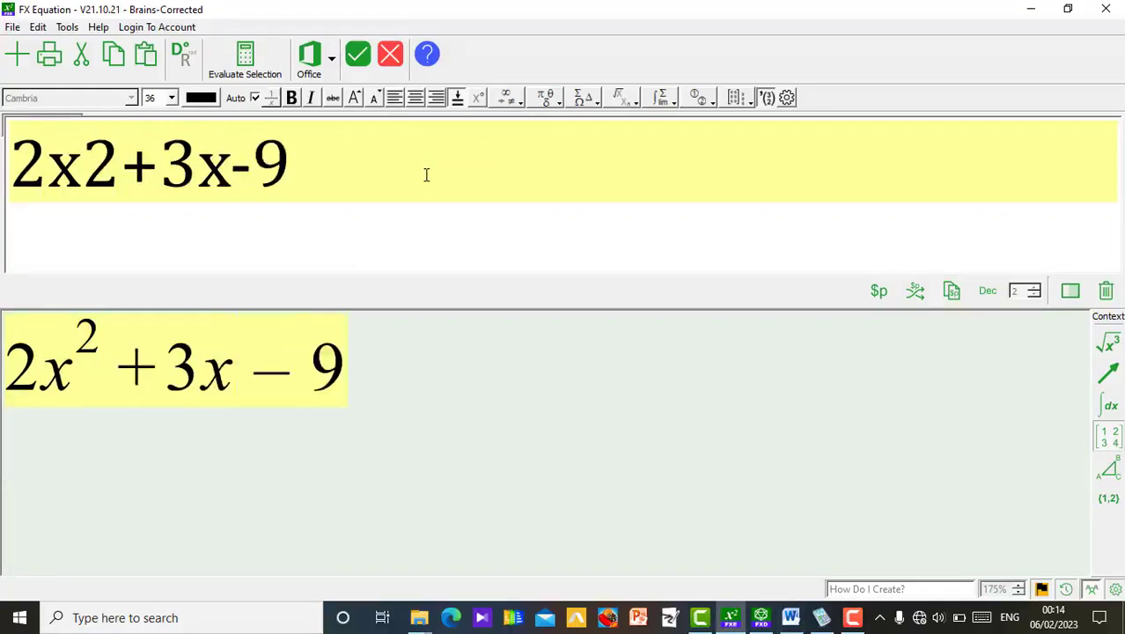
- Accept the finished expression, paste it into the Word document and place the cursor inside it
left_click(358, 67)
left_click(789, 617)
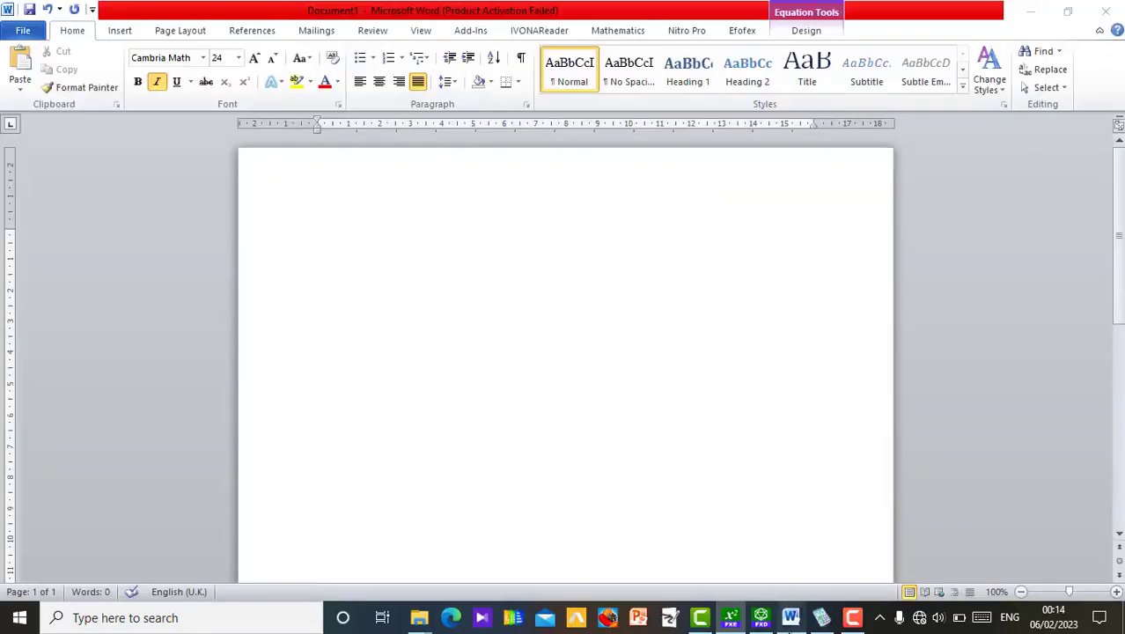
key("ctrl+v")
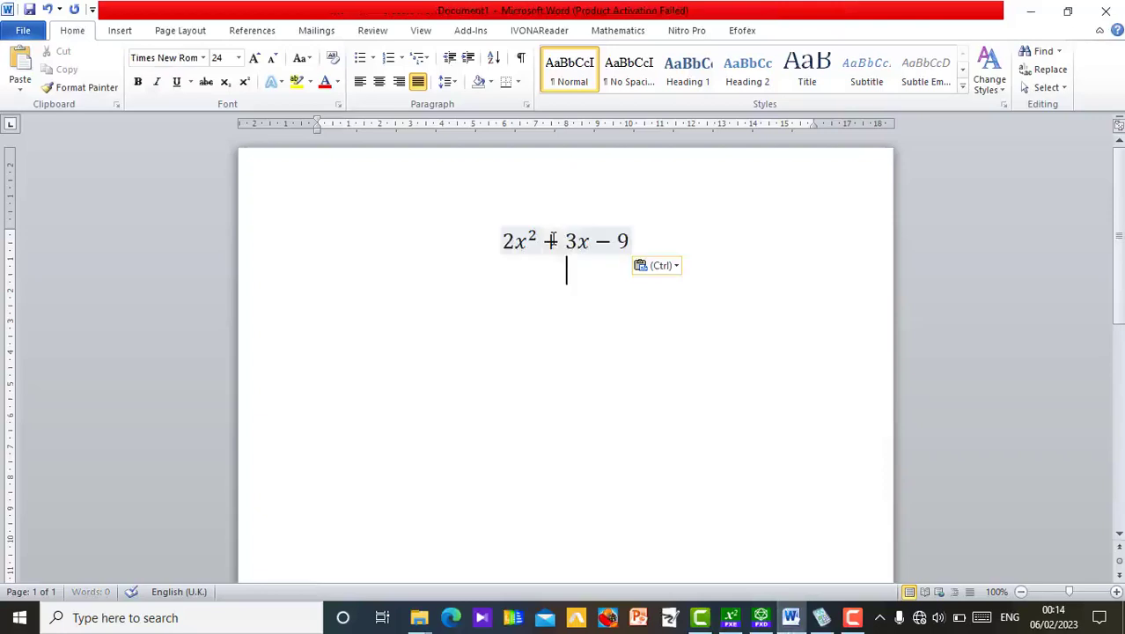
left_click(555, 240)
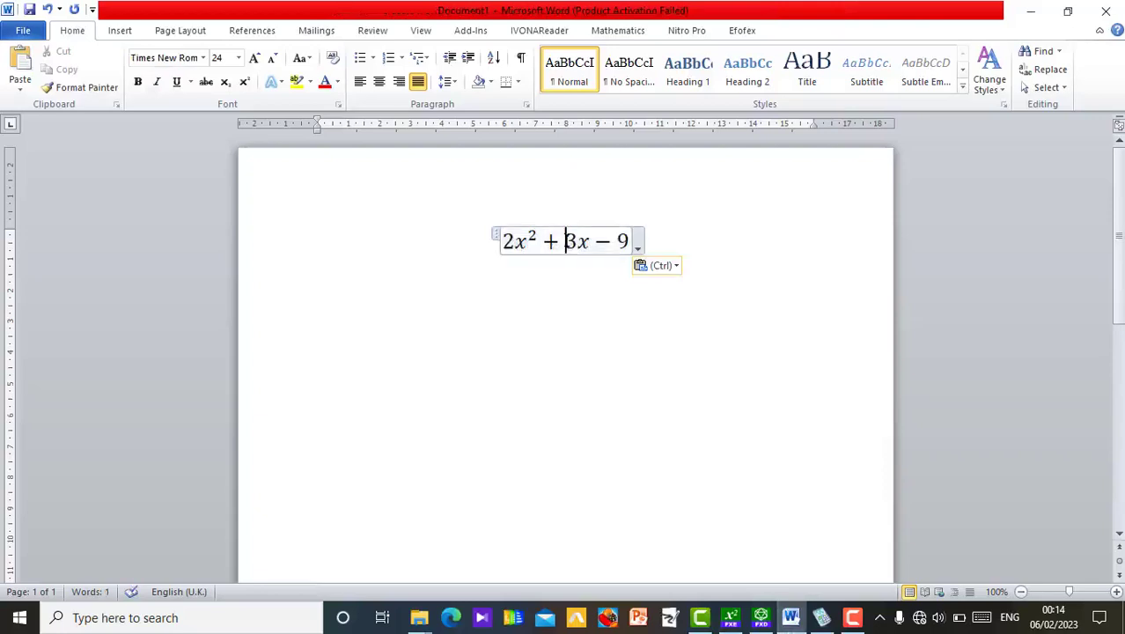
- Integrate the expression 2x²+3x-9 on x and place the cursor at the start of the original expression
left_click(624, 30)
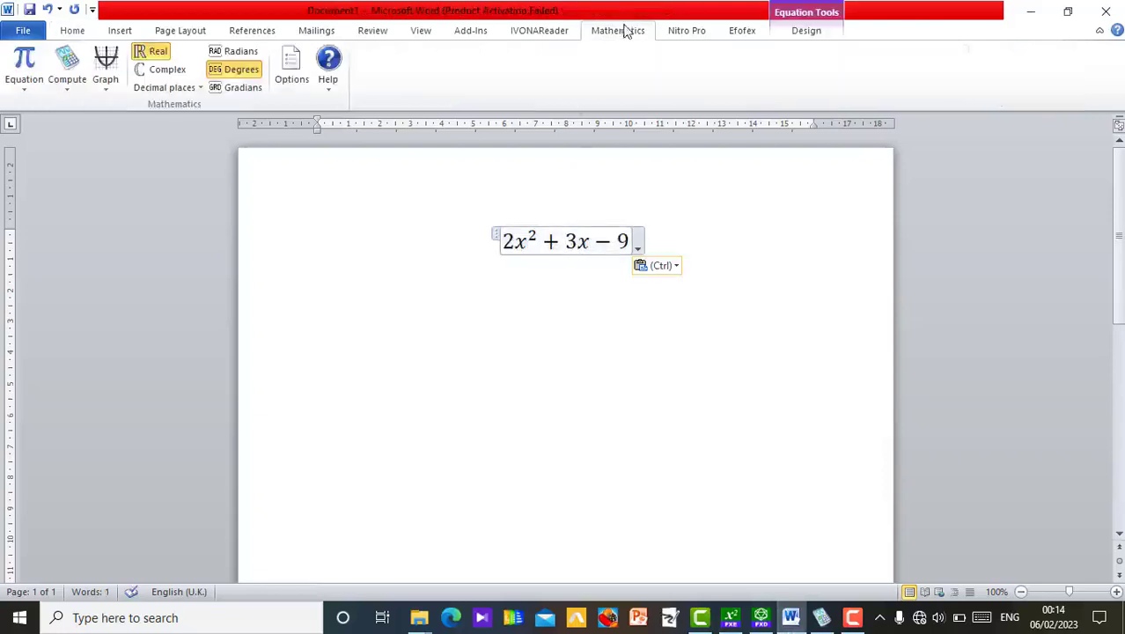
left_click(67, 81)
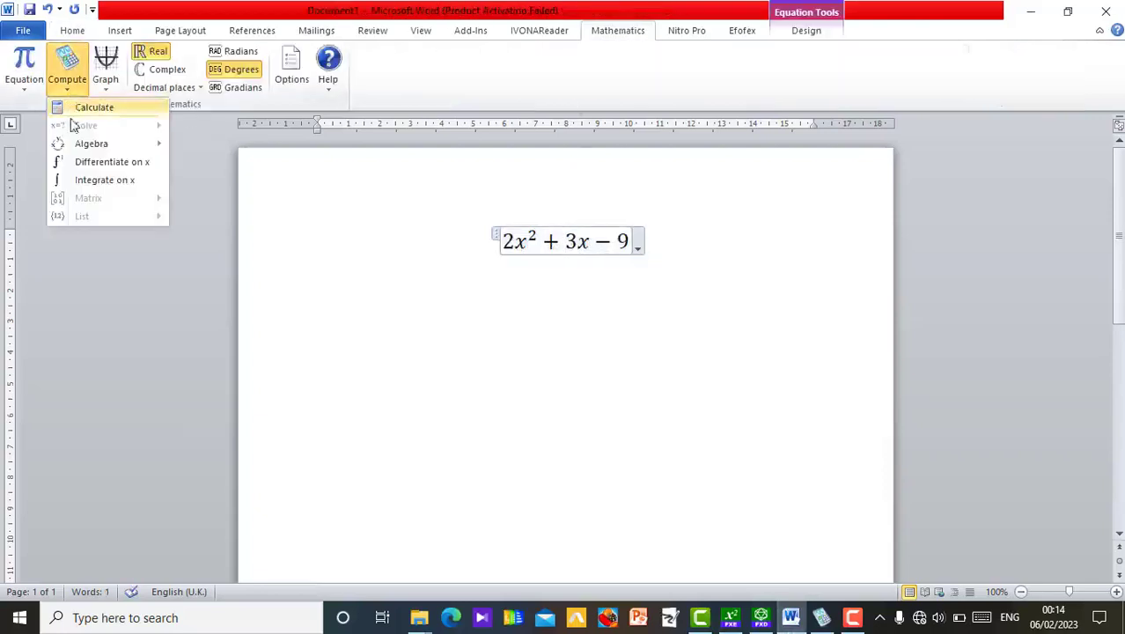
left_click(114, 183)
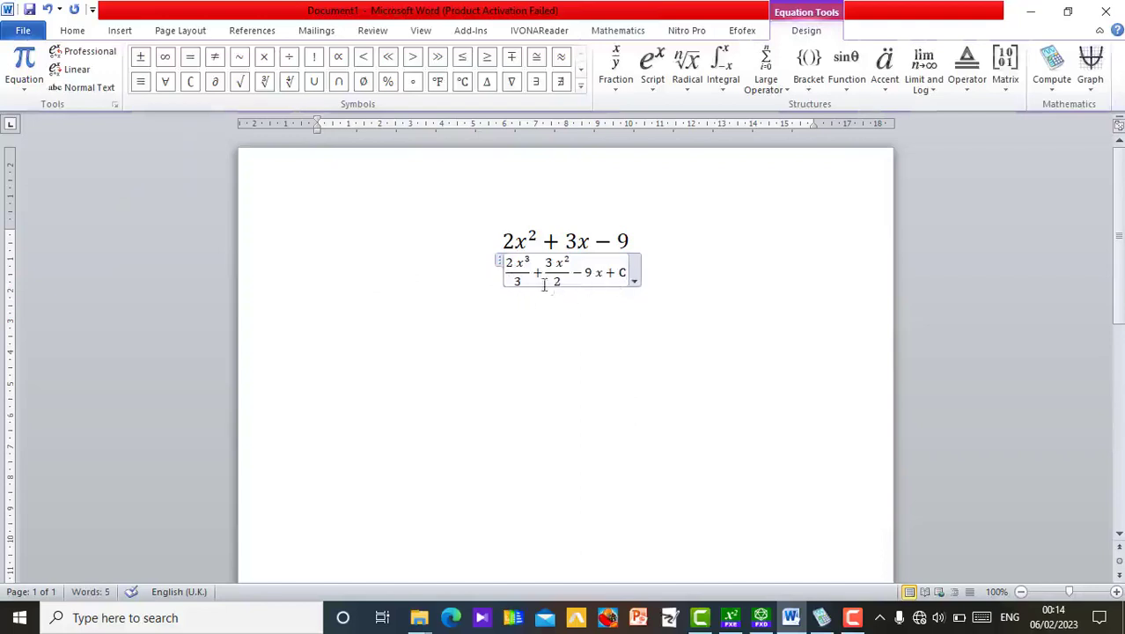
left_click(505, 241)
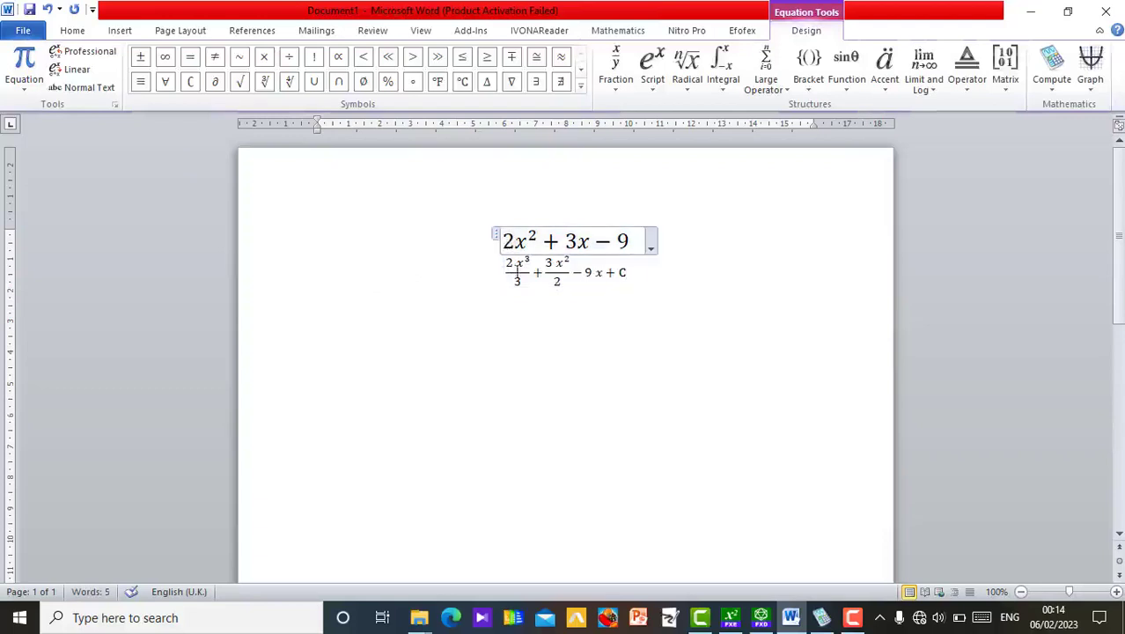
- Switch to FX Equation and replace the expression 2x2+3x-9 with an integral sign by entering int
left_click(731, 617)
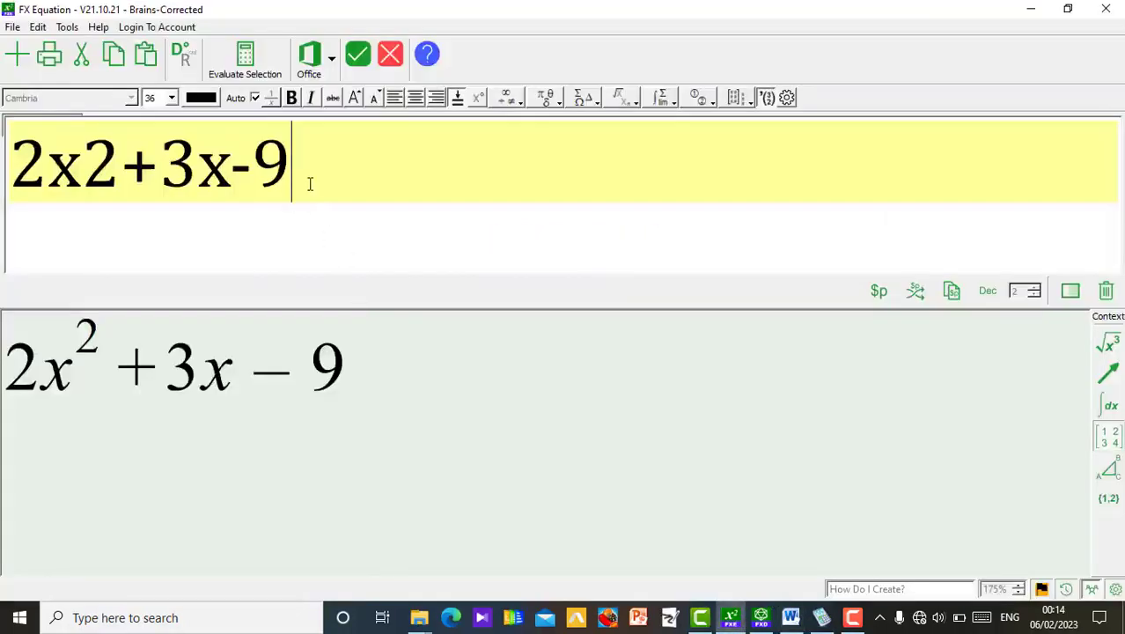
key("BackSpace")
key("BackSpace")
key("BackSpace")
key("BackSpace")
key("BackSpace")
key("BackSpace")
key("BackSpace")
key("BackSpace")
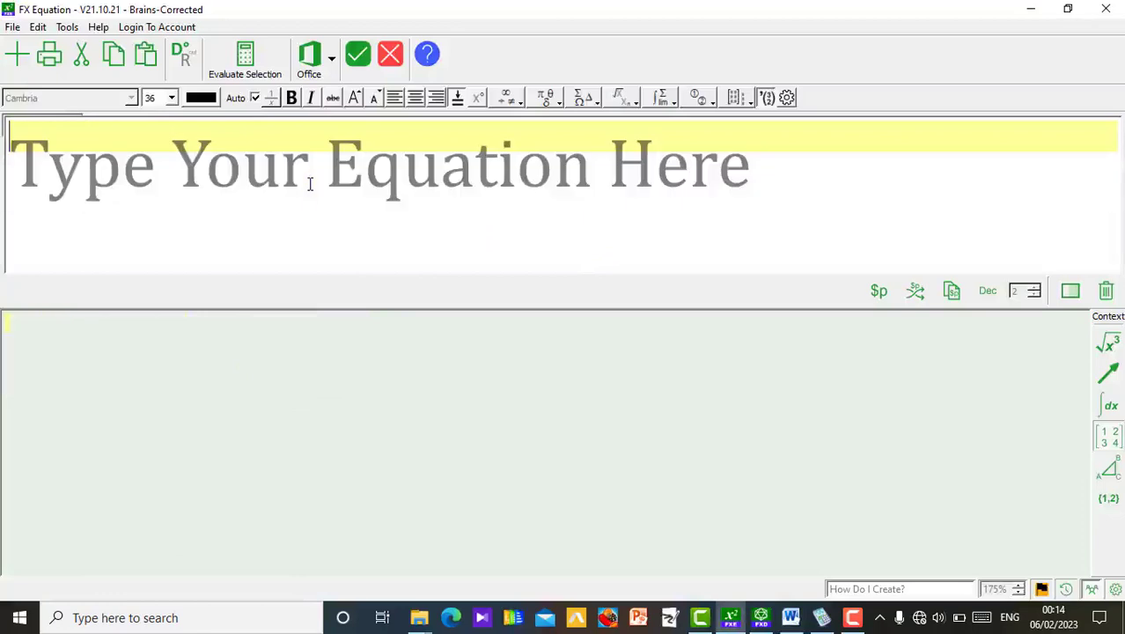
type("int")
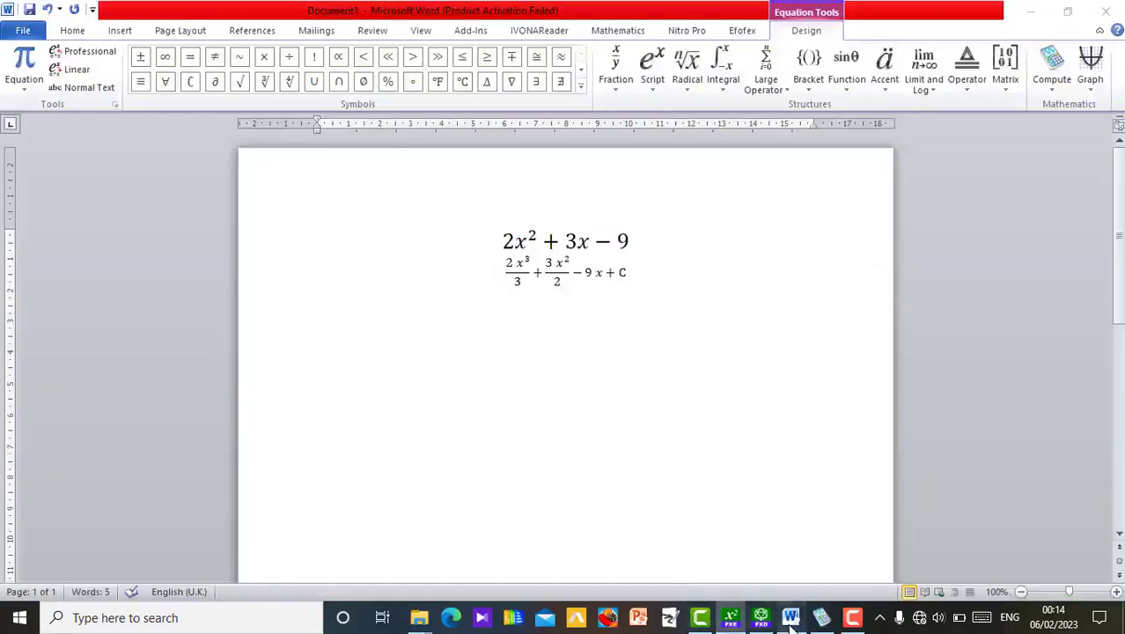
- Switch to Word, paste the integral sign above 2x²+3x-9 and join both on one line
left_click(791, 619)
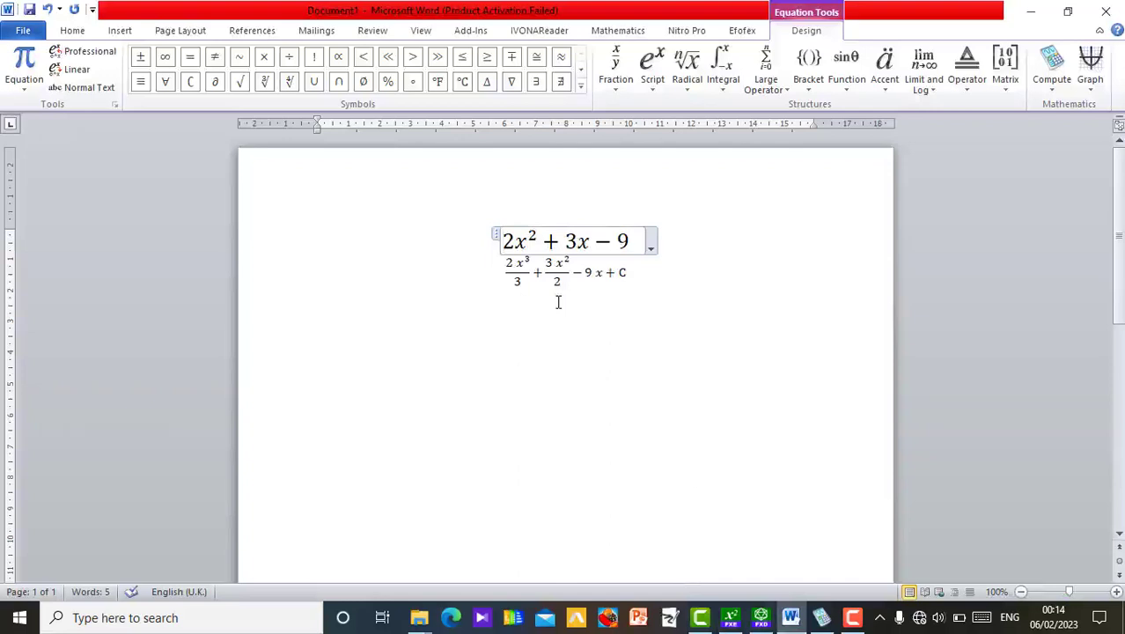
key("ctrl+v")
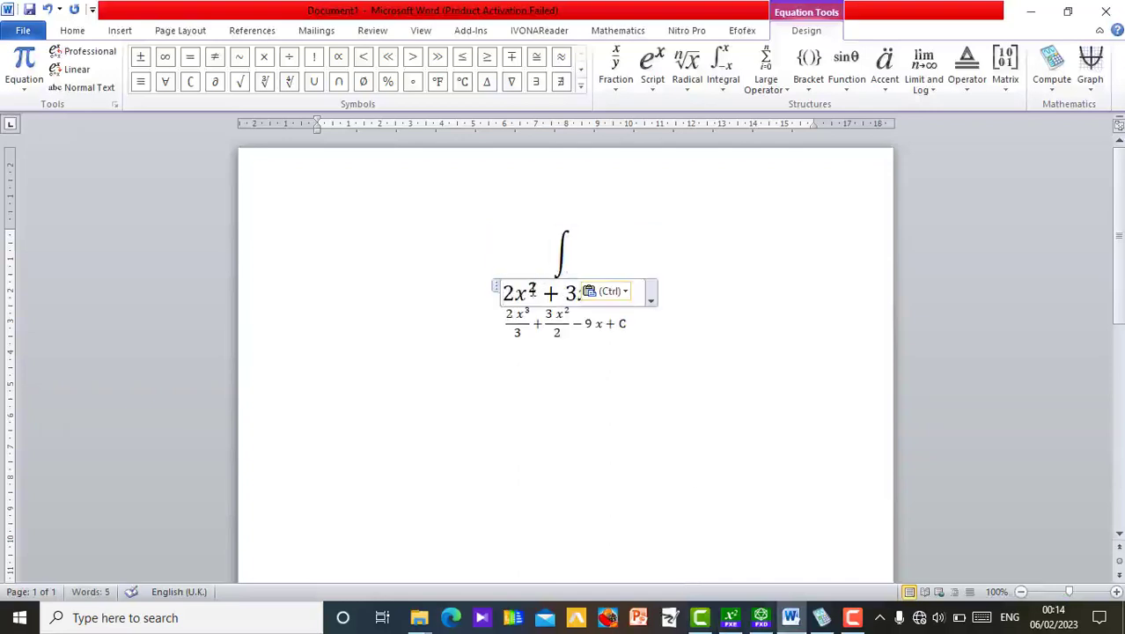
key("BackSpace")
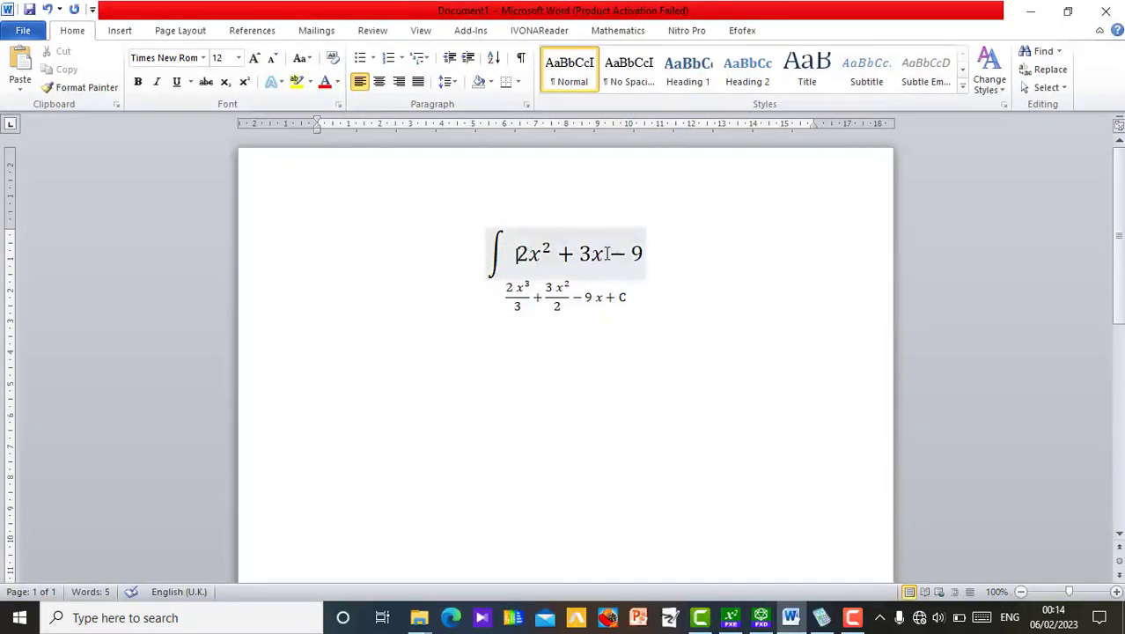
type("(")
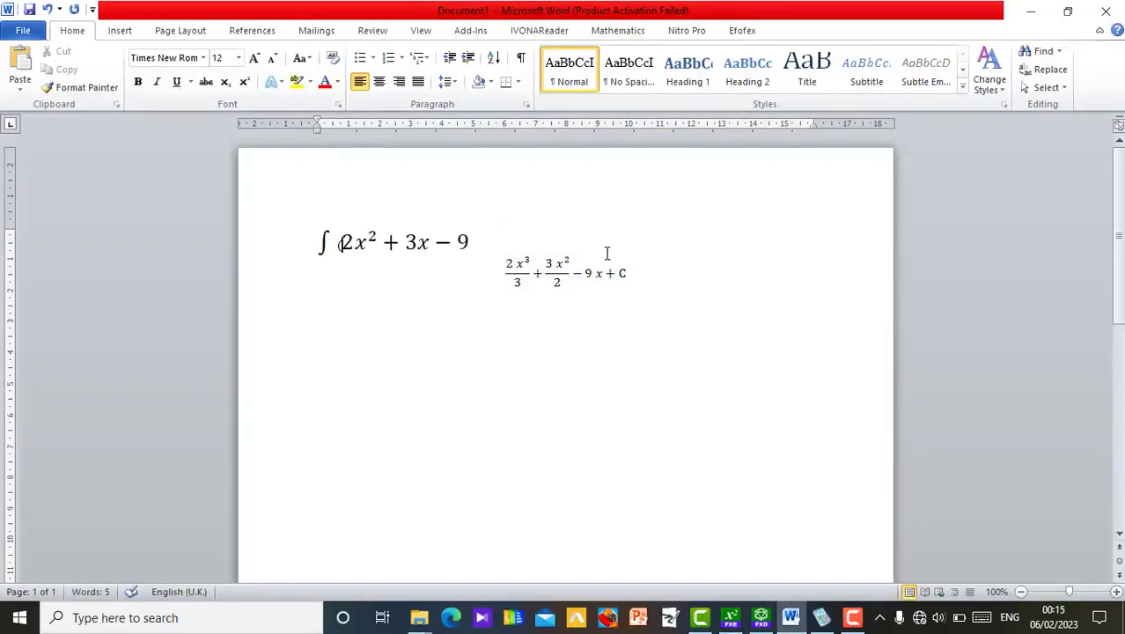
key("BackSpace")
left_click(544, 246)
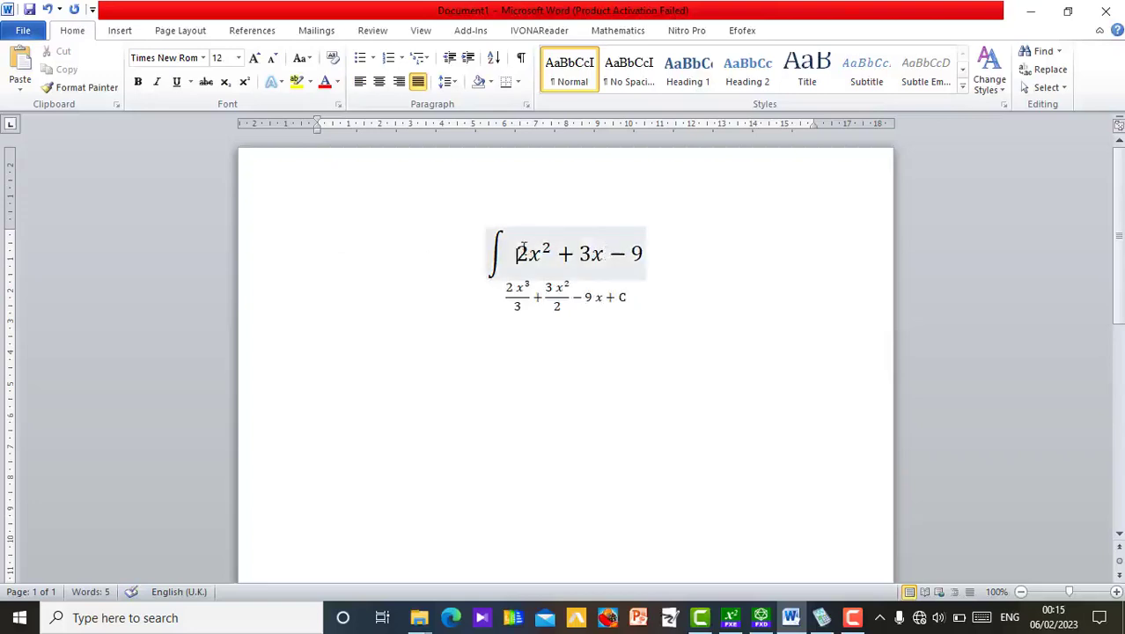
- Enclose 2x²+3x-9 in brackets after the integral sign and add dx behind the closing bracket
left_click(523, 249)
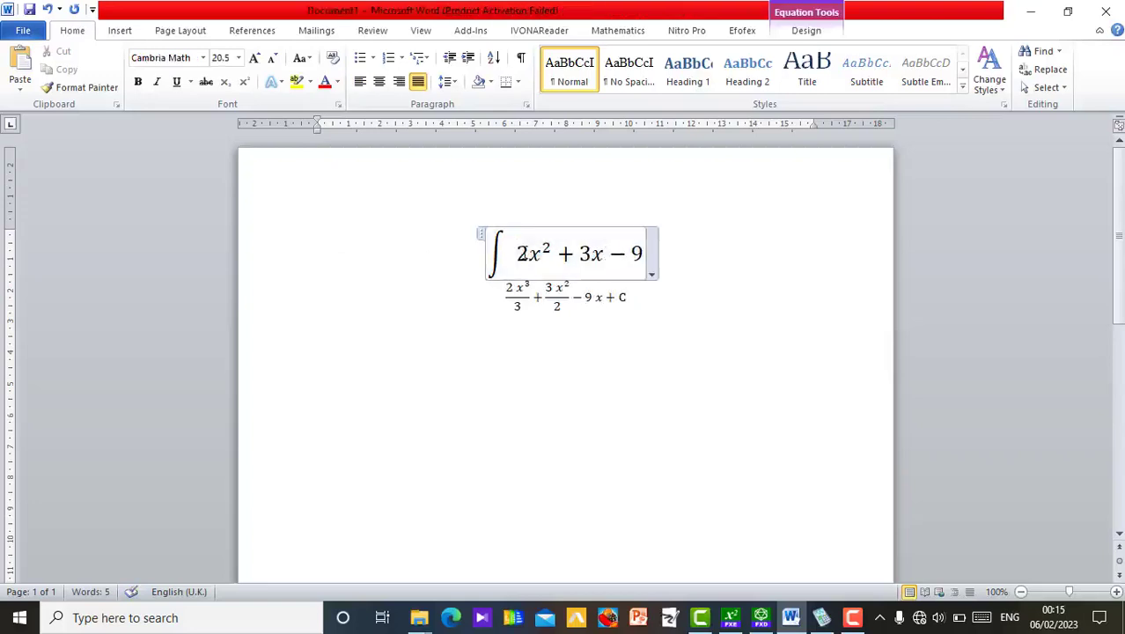
type("(")
key("Right")
key("Right")
key("Right")
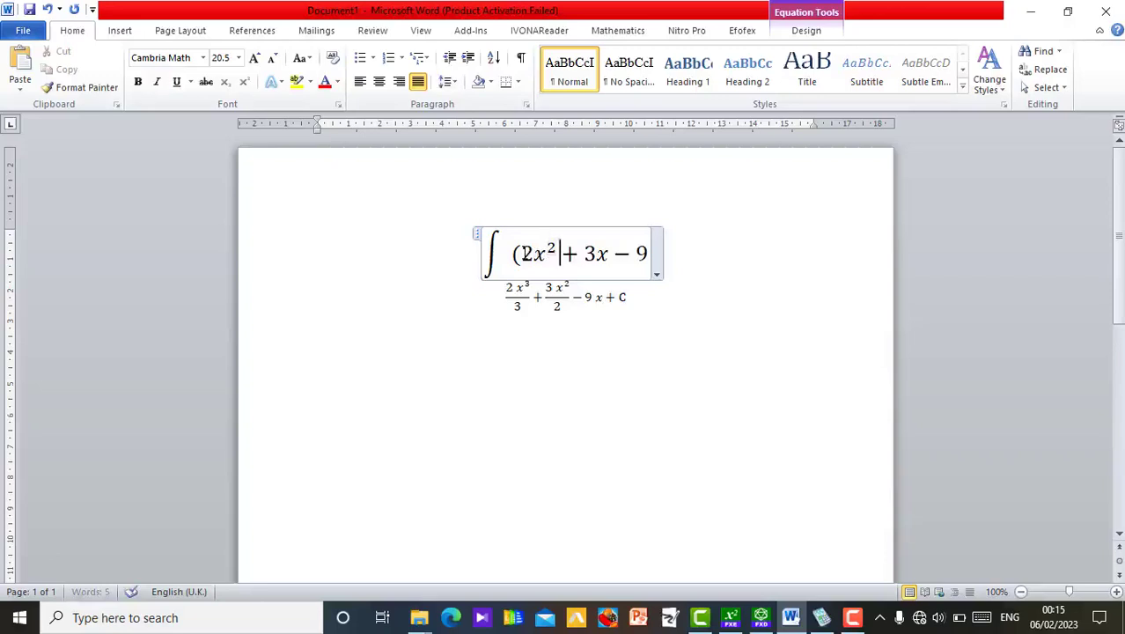
type(")")
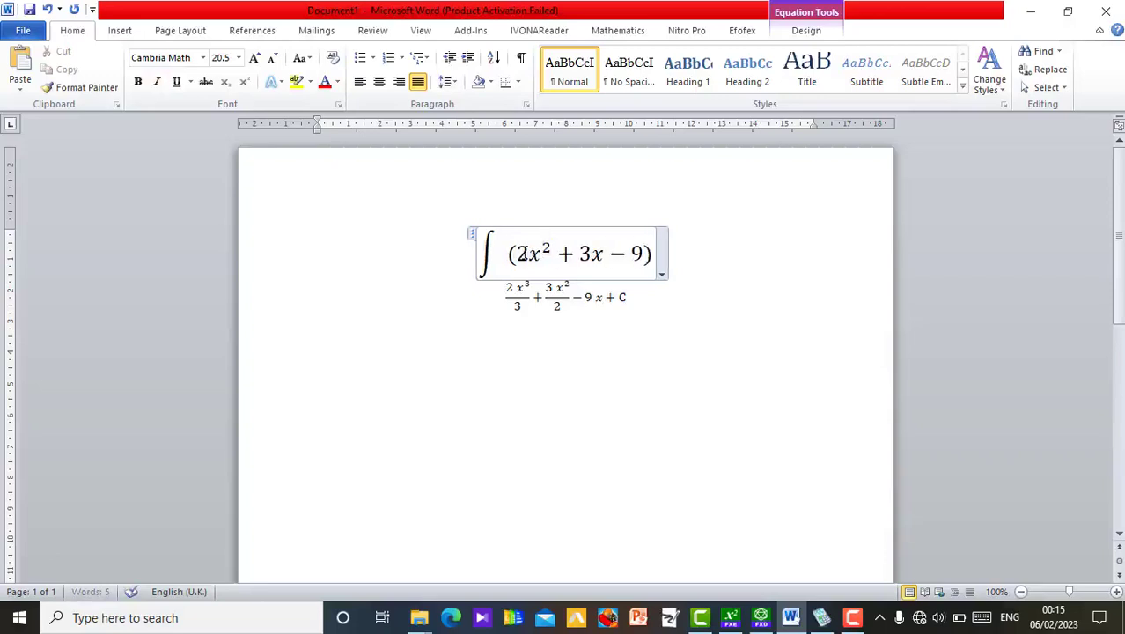
type("dx")
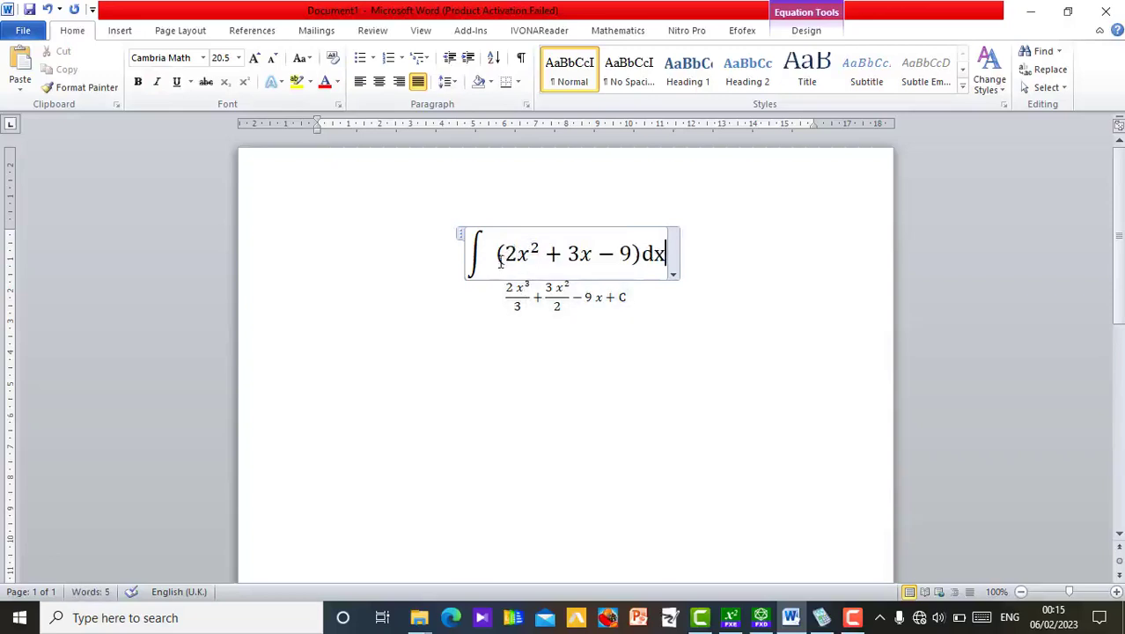
- Try to close the gap between the integral sign and the opening bracket
left_click(498, 256)
key("BackSpace")
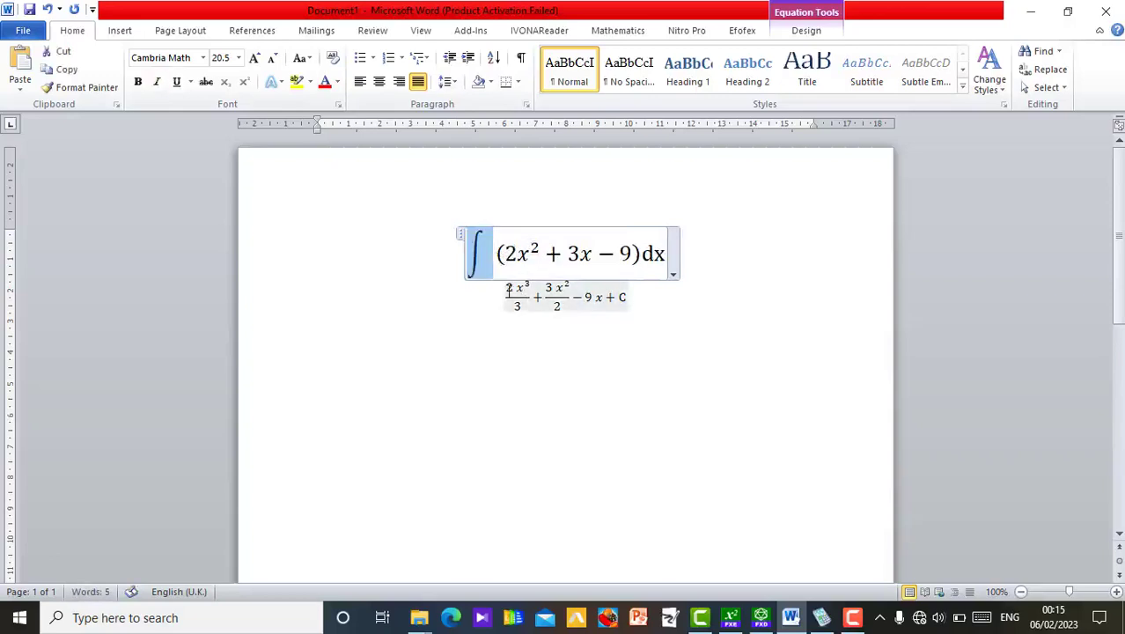
key("Right")
left_click(504, 305)
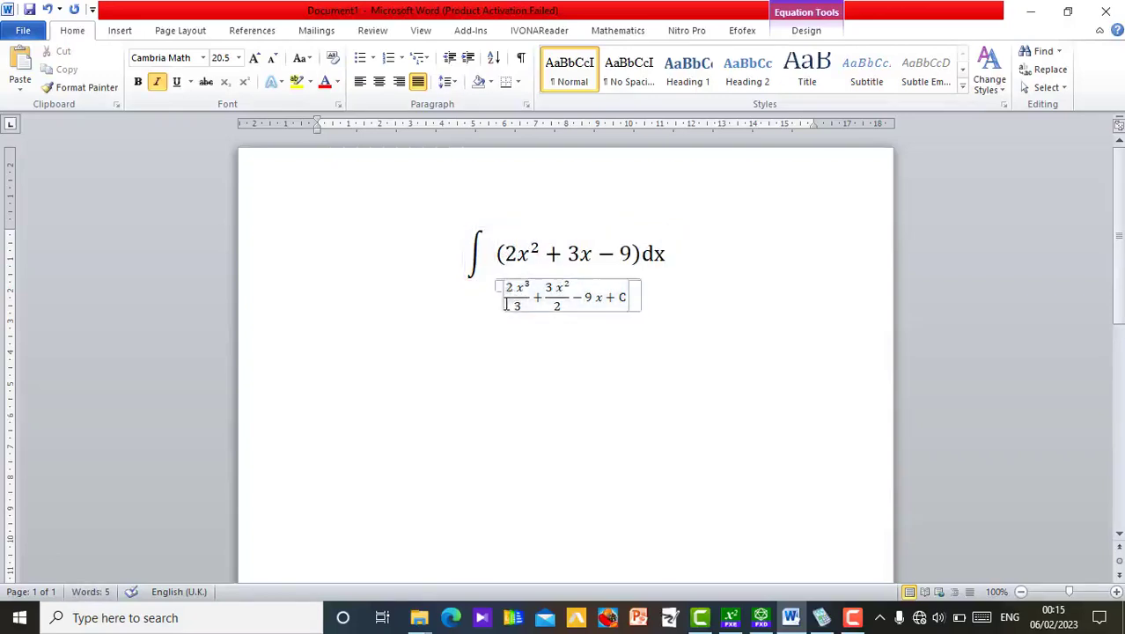
key("BackSpace")
left_click(581, 383)
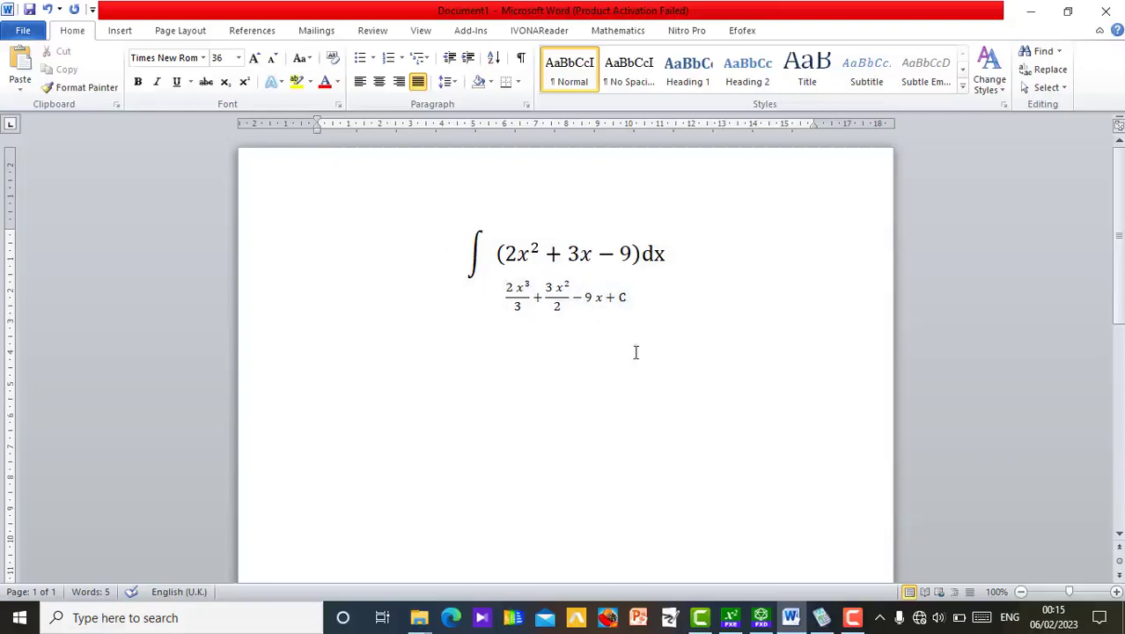
- Undo the edits until both the integral and its result are removed from the page
left_click(645, 297)
key("ctrl+z")
key("ctrl+z")
key("ctrl+z")
key("ctrl+z")
key("ctrl+z")
key("ctrl+z")
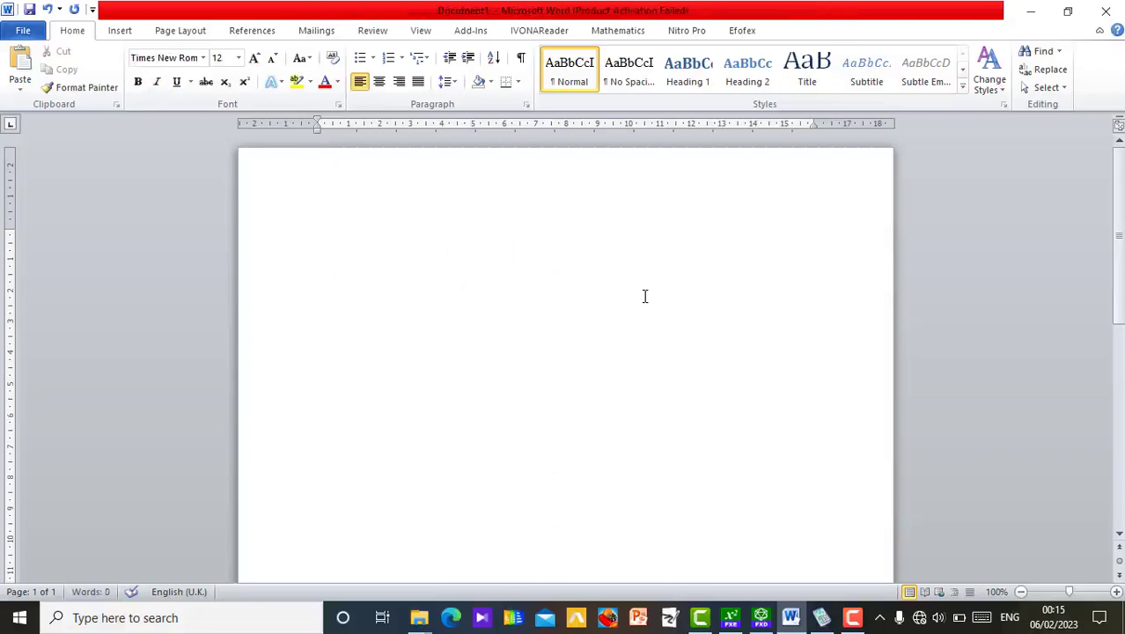
key("ctrl+z")
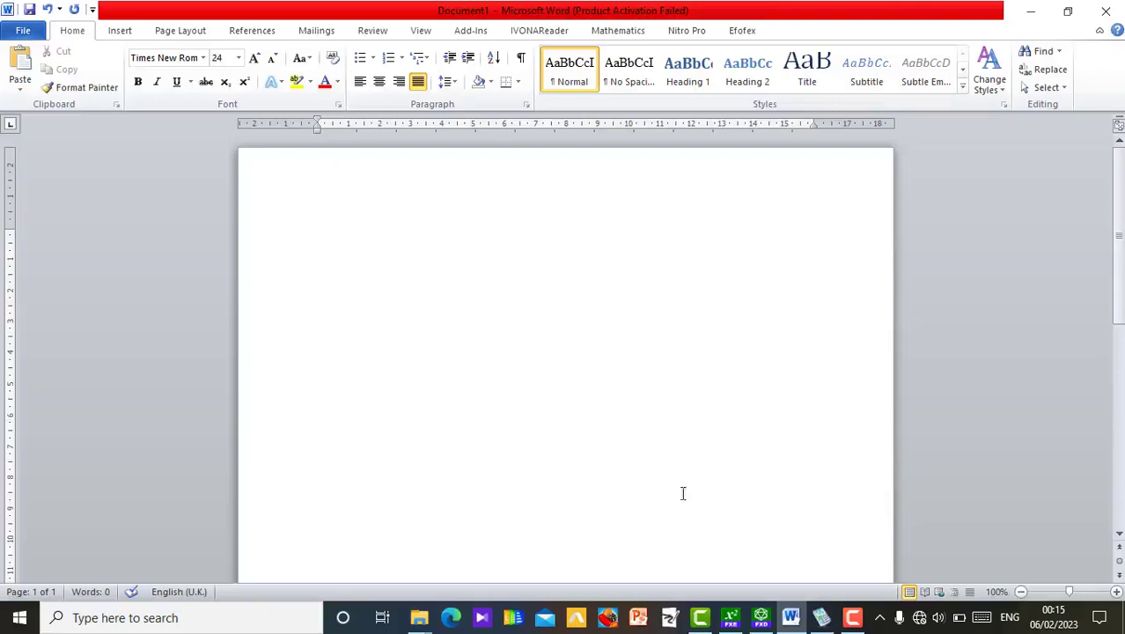
- Set the number of decimal places in the Mathematics add-in to 4
left_click(619, 34)
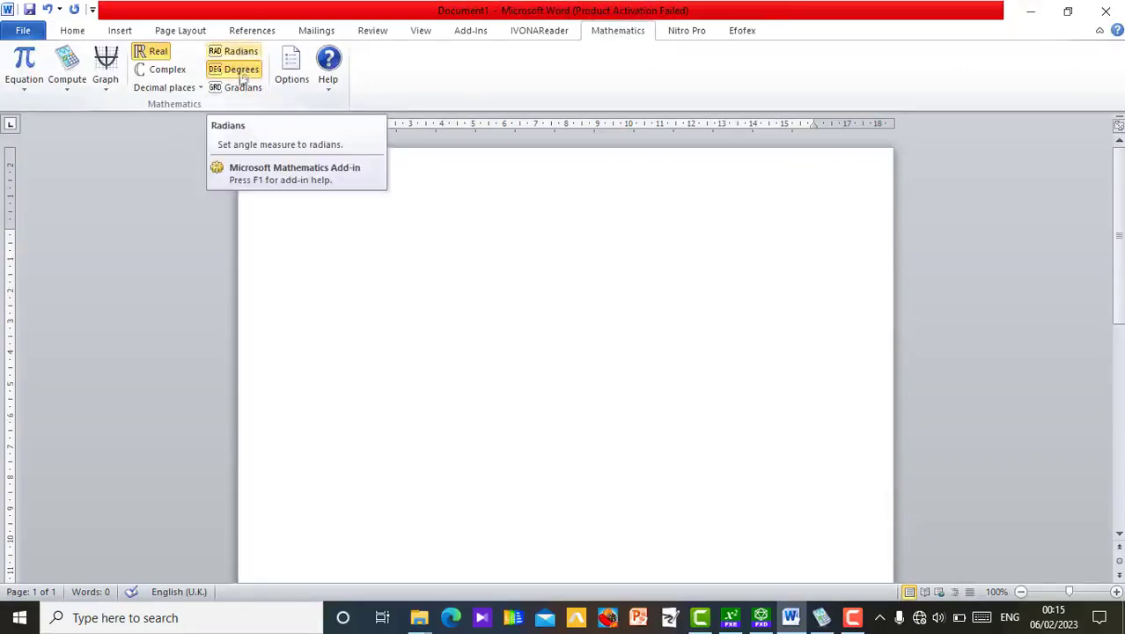
left_click(198, 91)
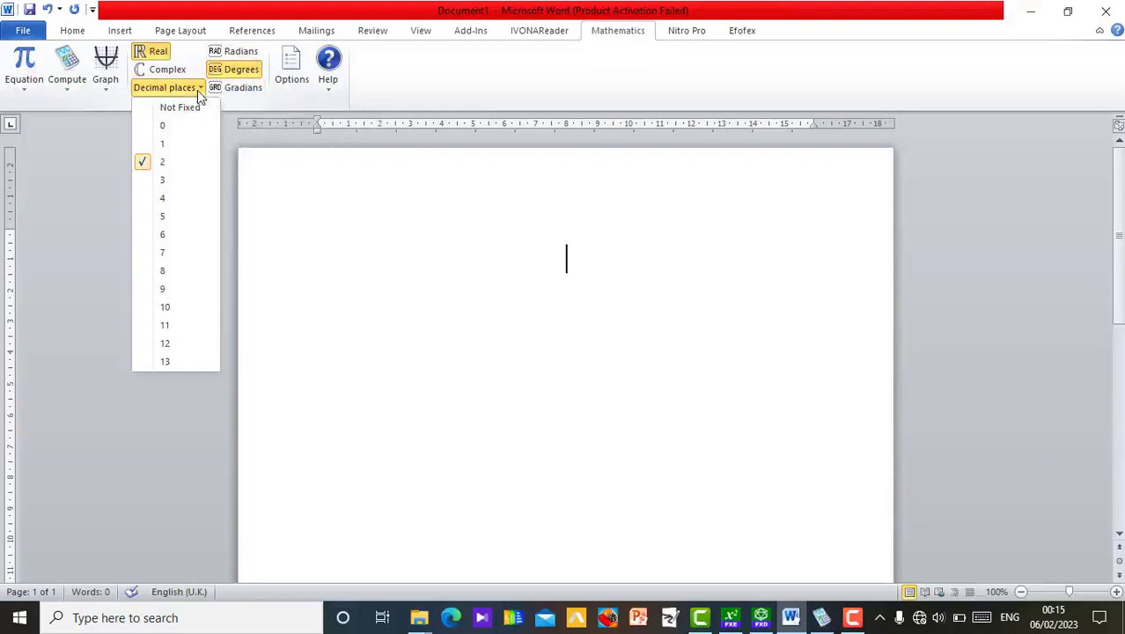
left_click(171, 185)
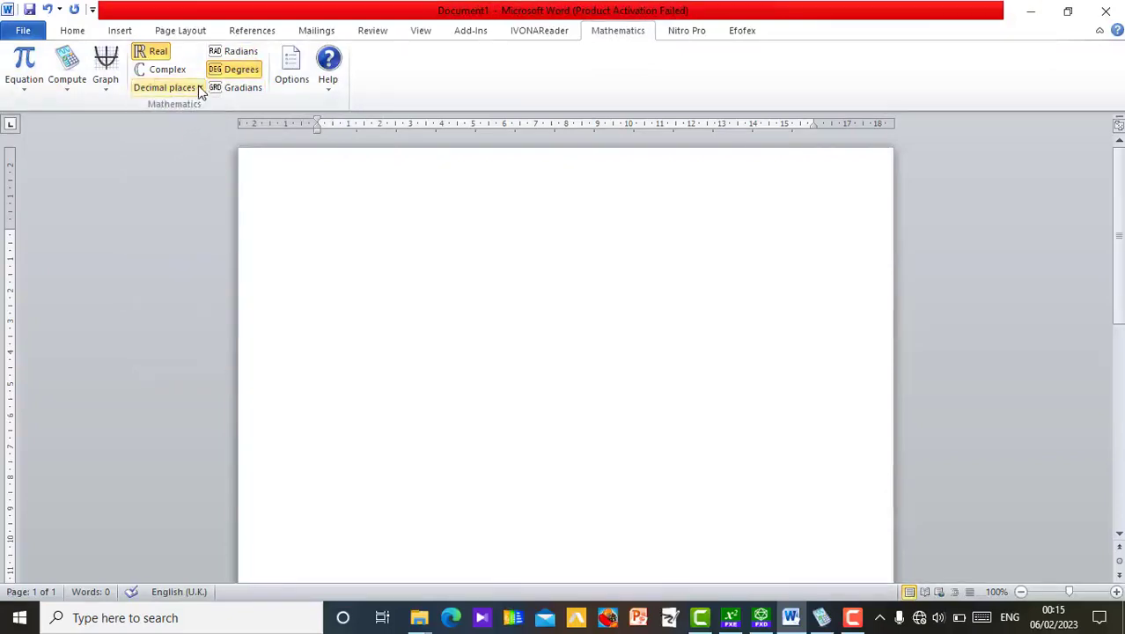
left_click(199, 87)
left_click(162, 198)
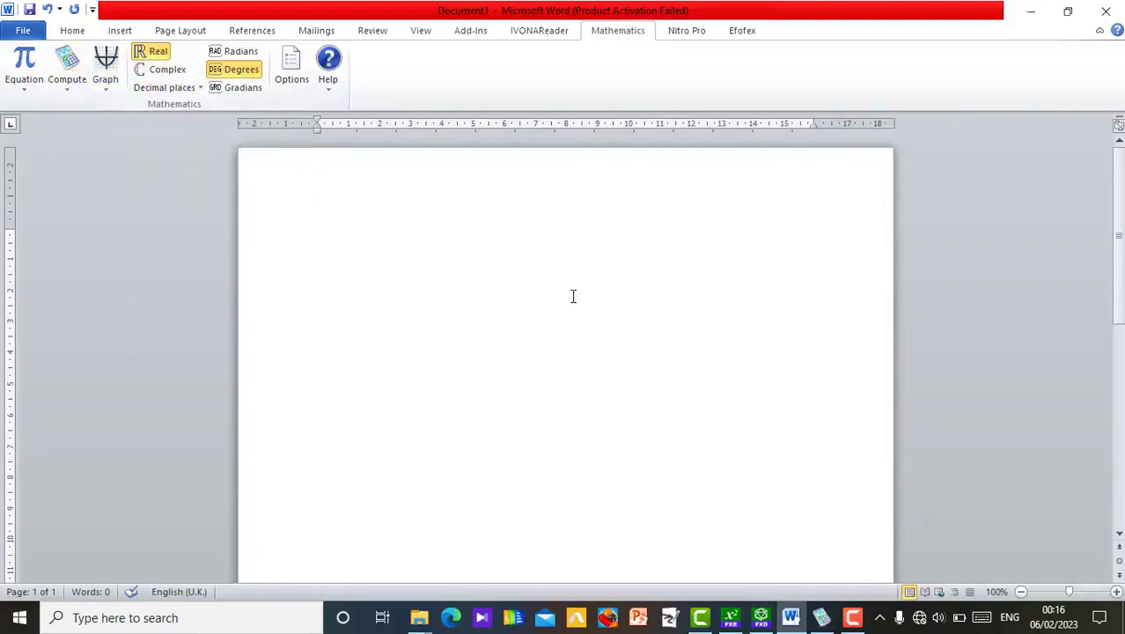
- Insert a new equation with the sine function of 30 and calculate it
left_click(24, 64)
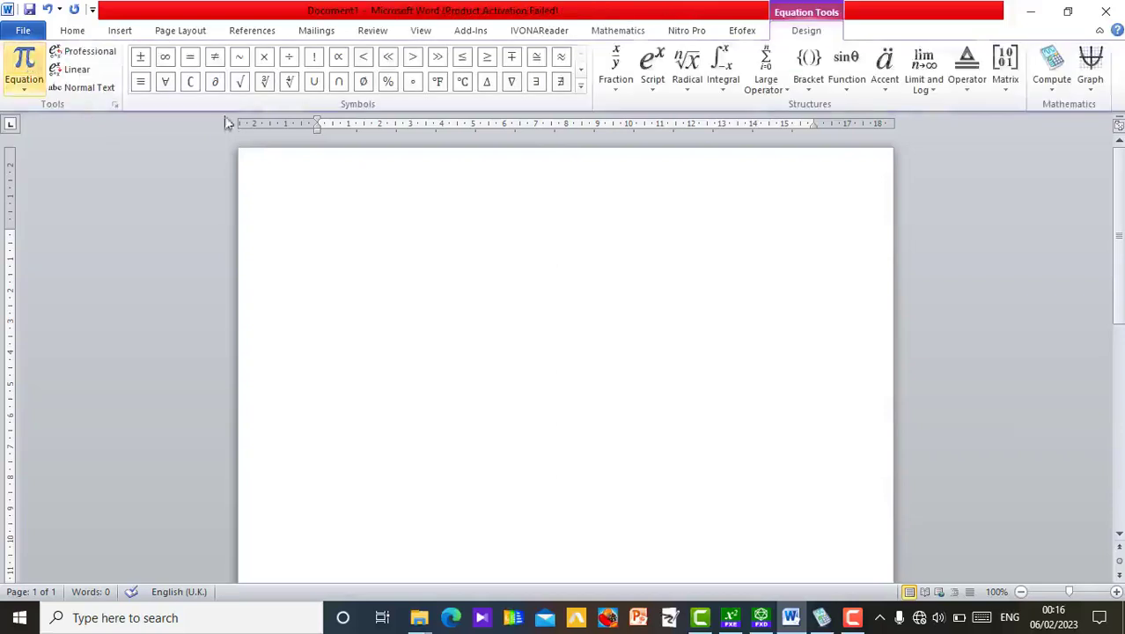
left_click(850, 87)
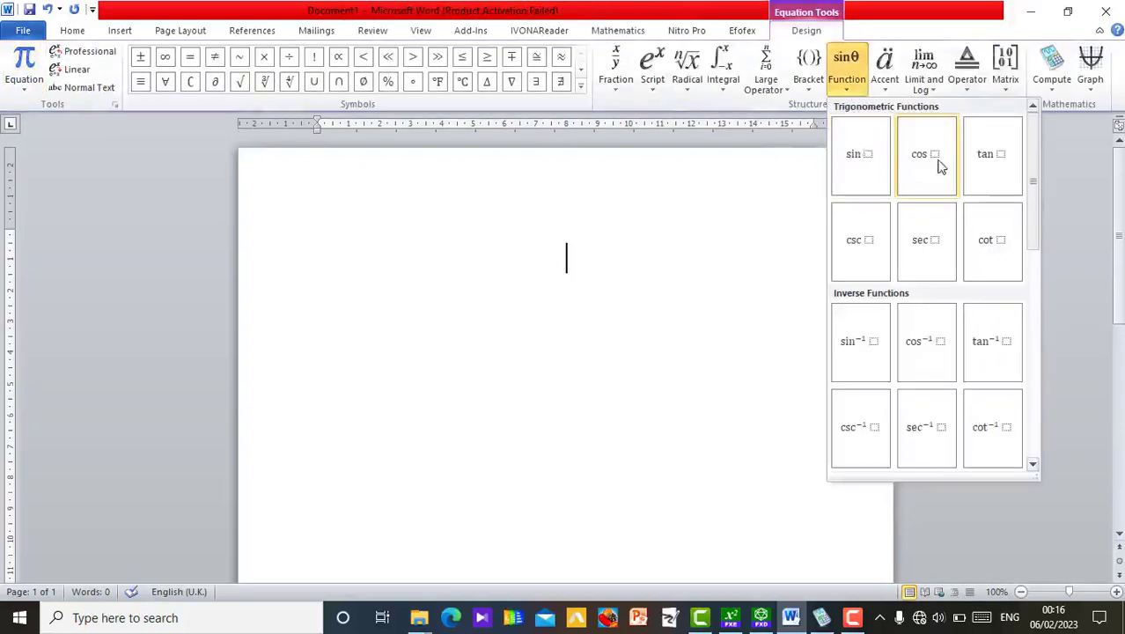
left_click(864, 156)
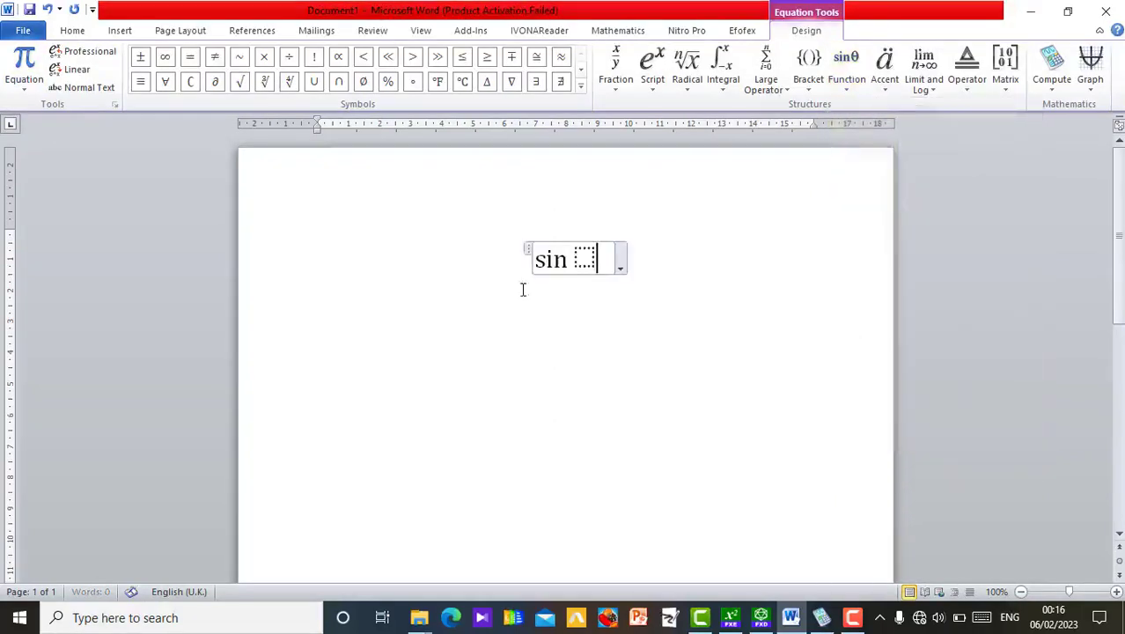
type("30")
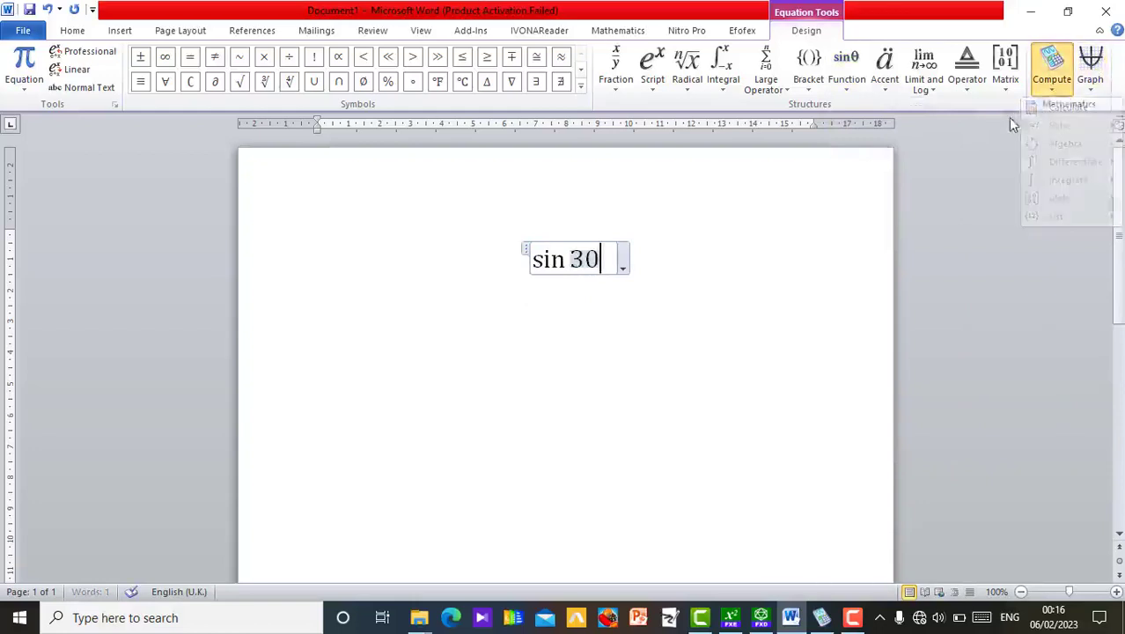
left_click(1049, 84)
left_click(1047, 107)
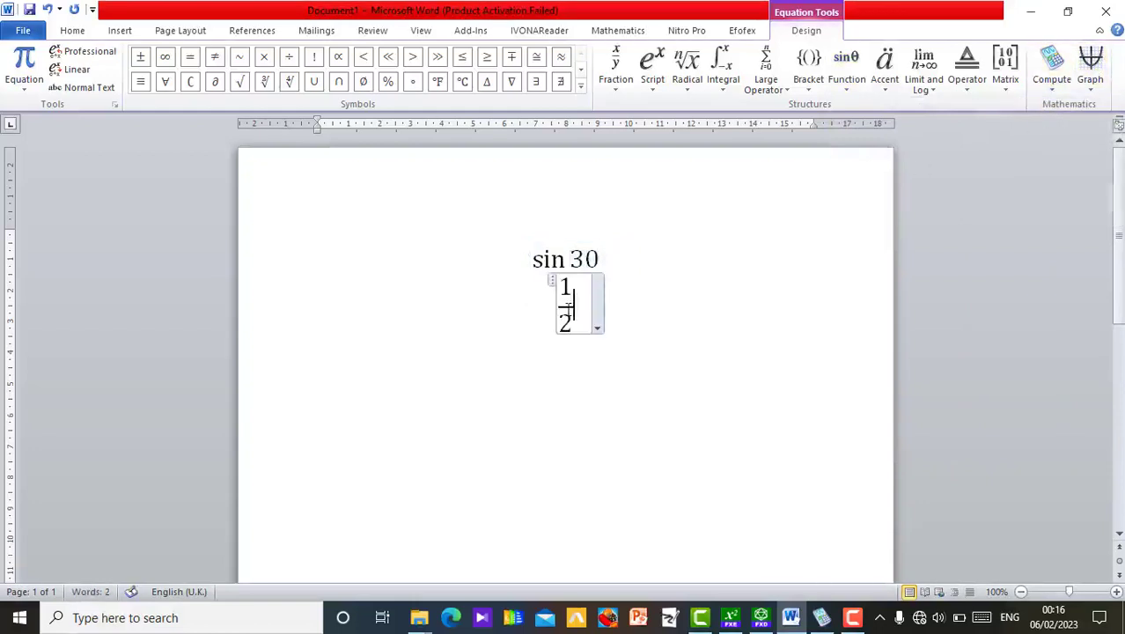
- Add an equals sign before the calculated fraction and join it to sin 30 on one line
left_click(562, 310)
type("=")
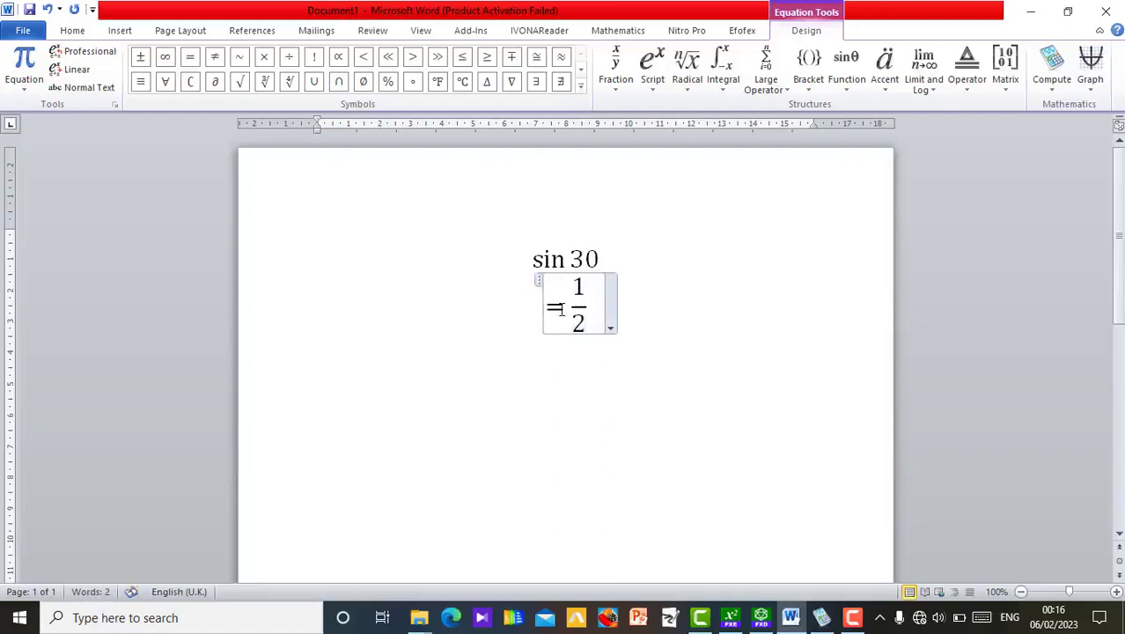
left_click(563, 307)
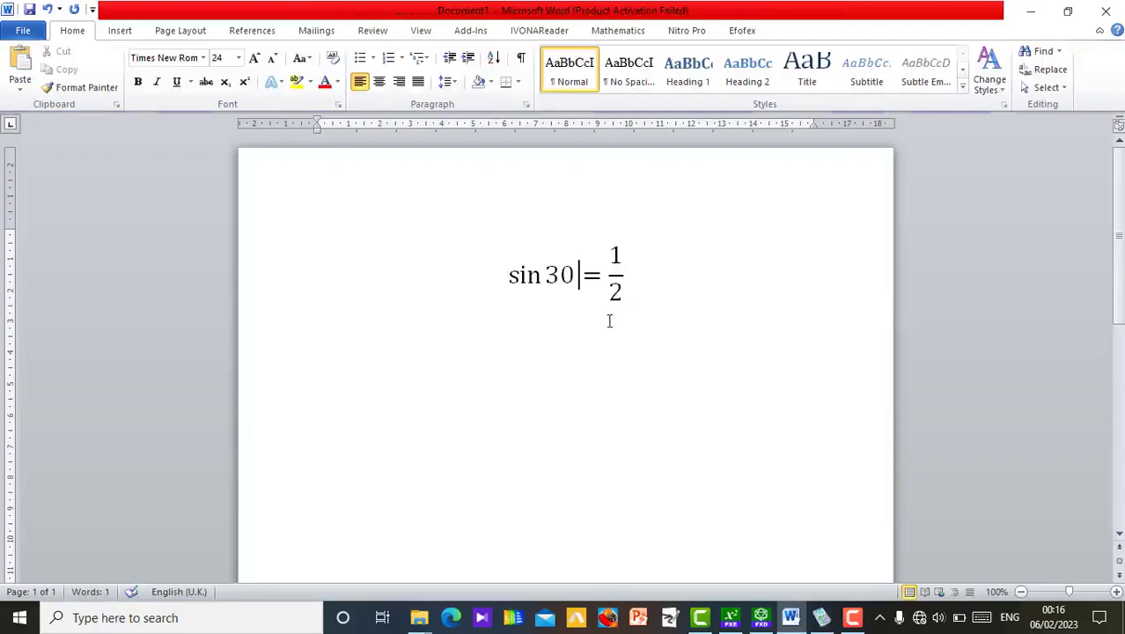
- Insert a new equation with the cosine function of 30 on the line below the sine equation
left_click(666, 277)
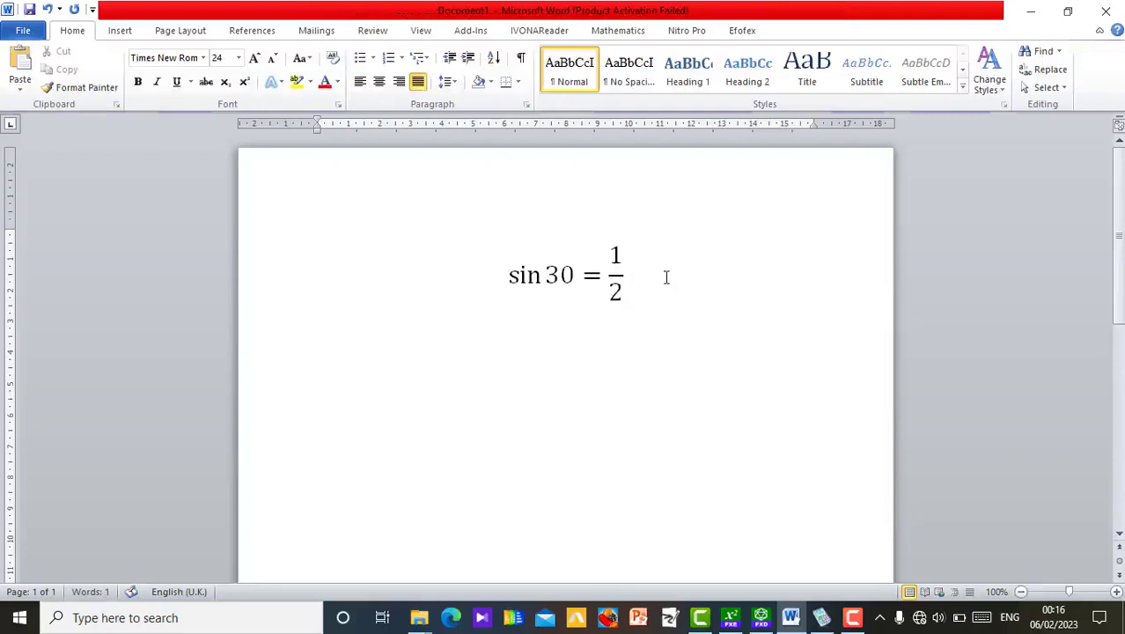
key("Return")
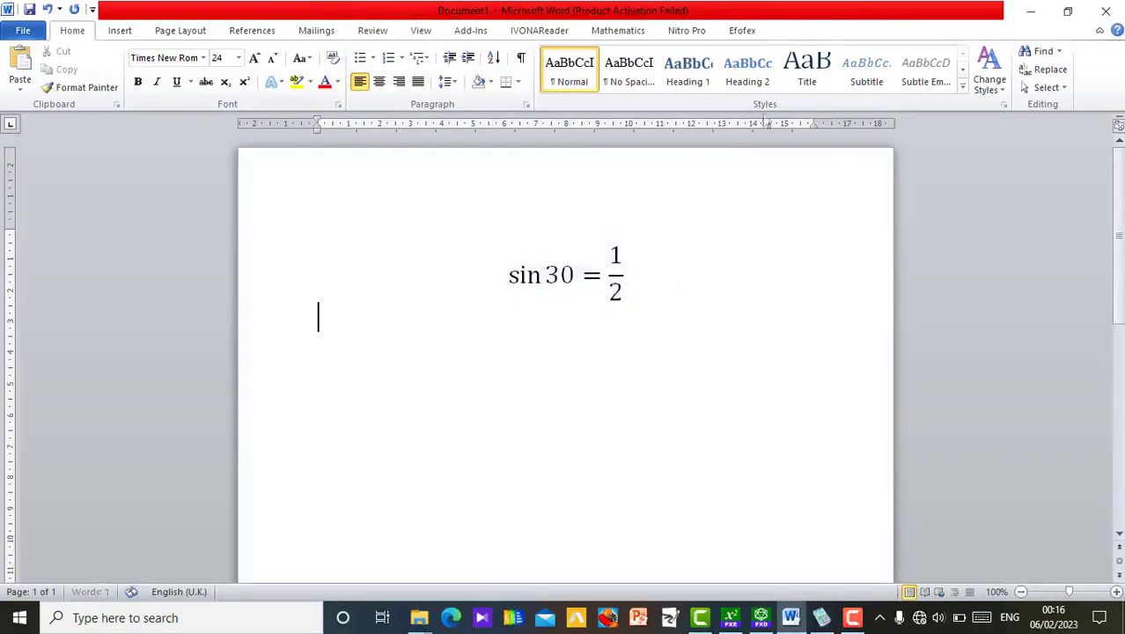
left_click(616, 30)
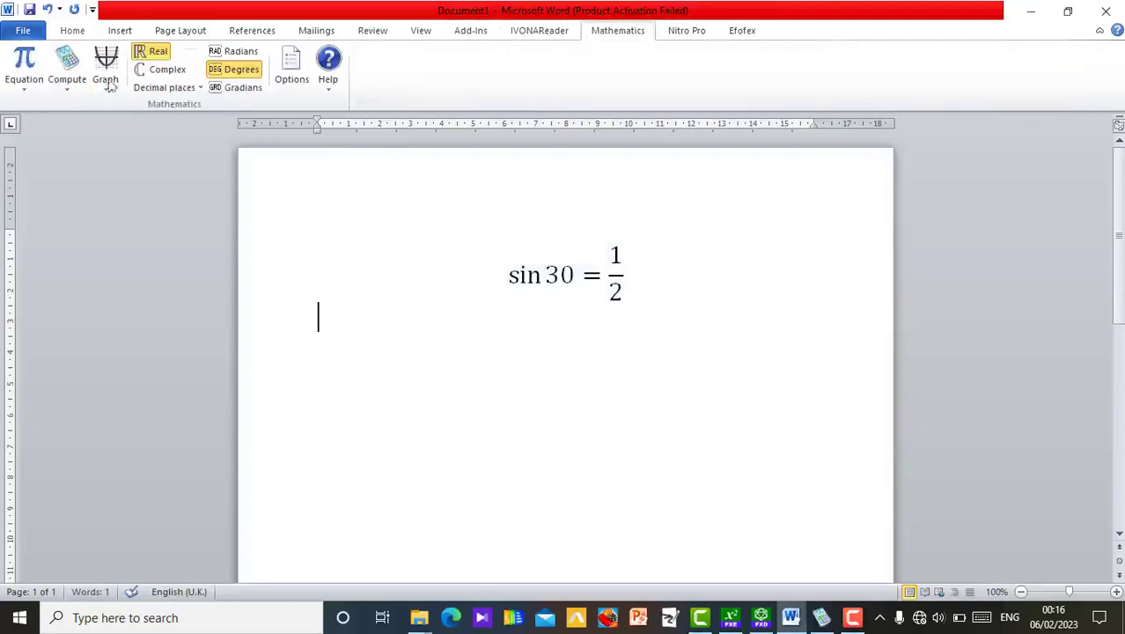
left_click(25, 63)
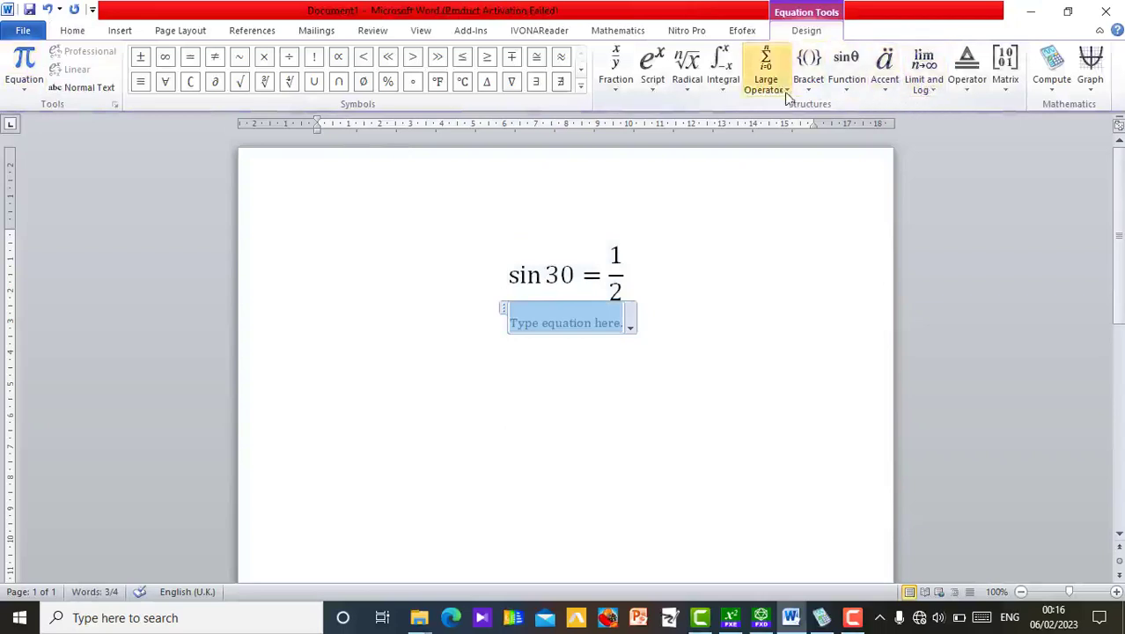
left_click(847, 88)
left_click(928, 158)
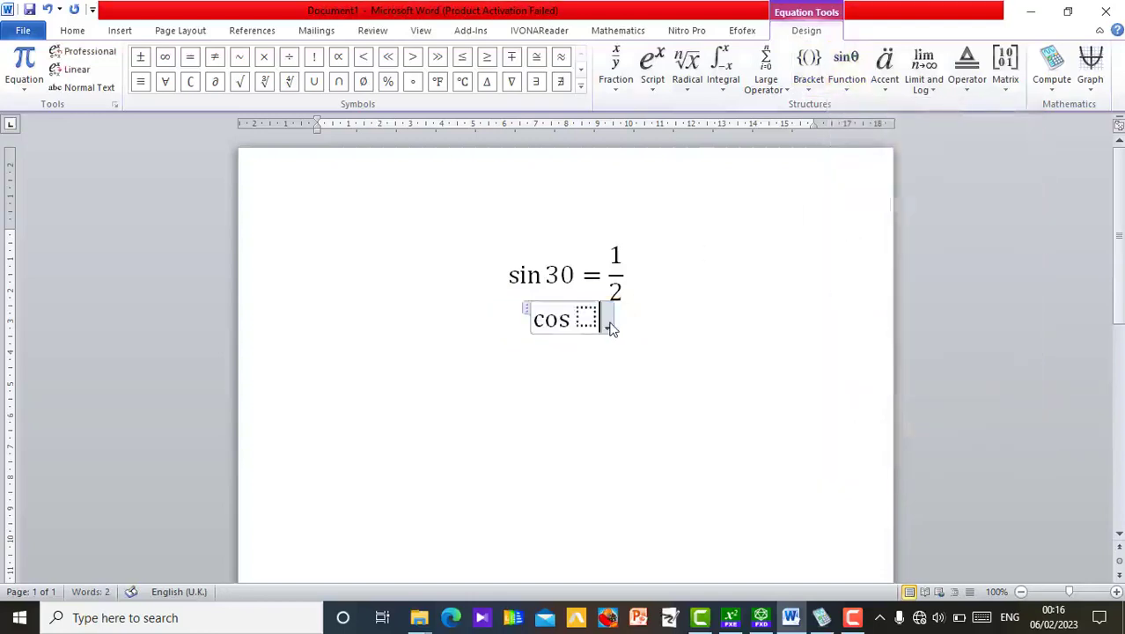
type("6")
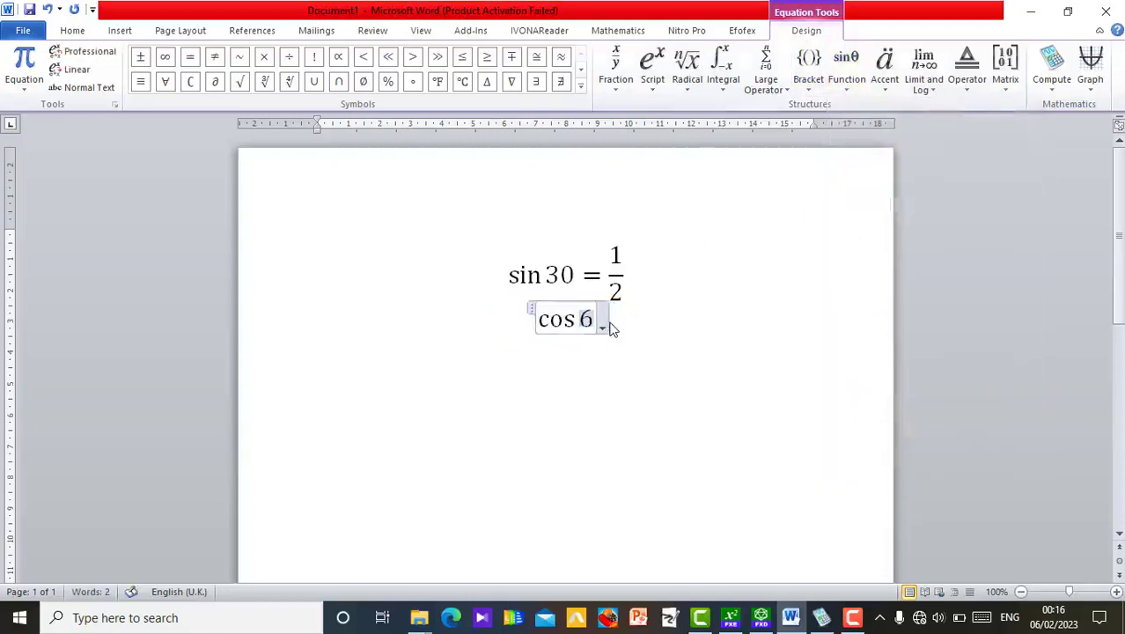
key("BackSpace")
type("30")
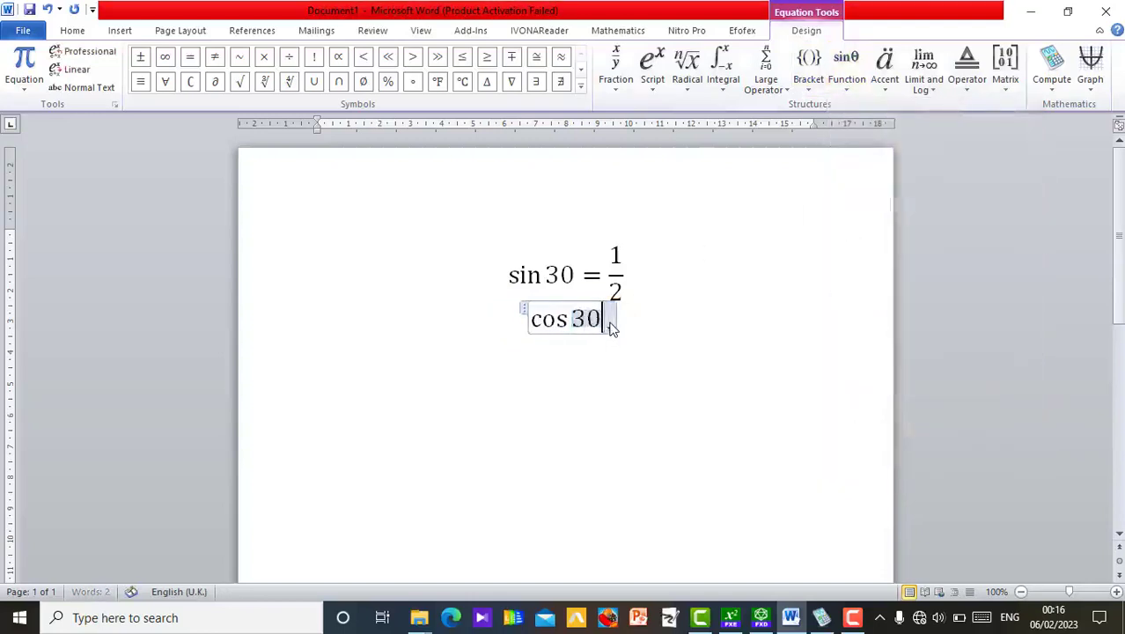
- Calculate cos 30 and join the resulting fraction to it on one line with an equals sign
left_click(1043, 88)
left_click(1060, 107)
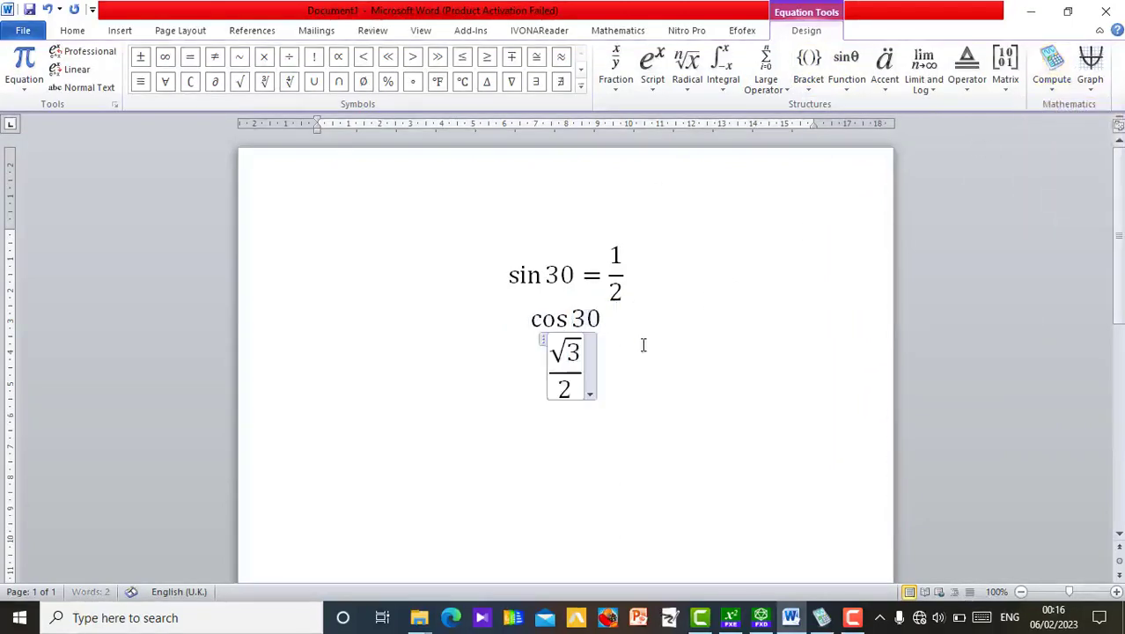
double_click(551, 370)
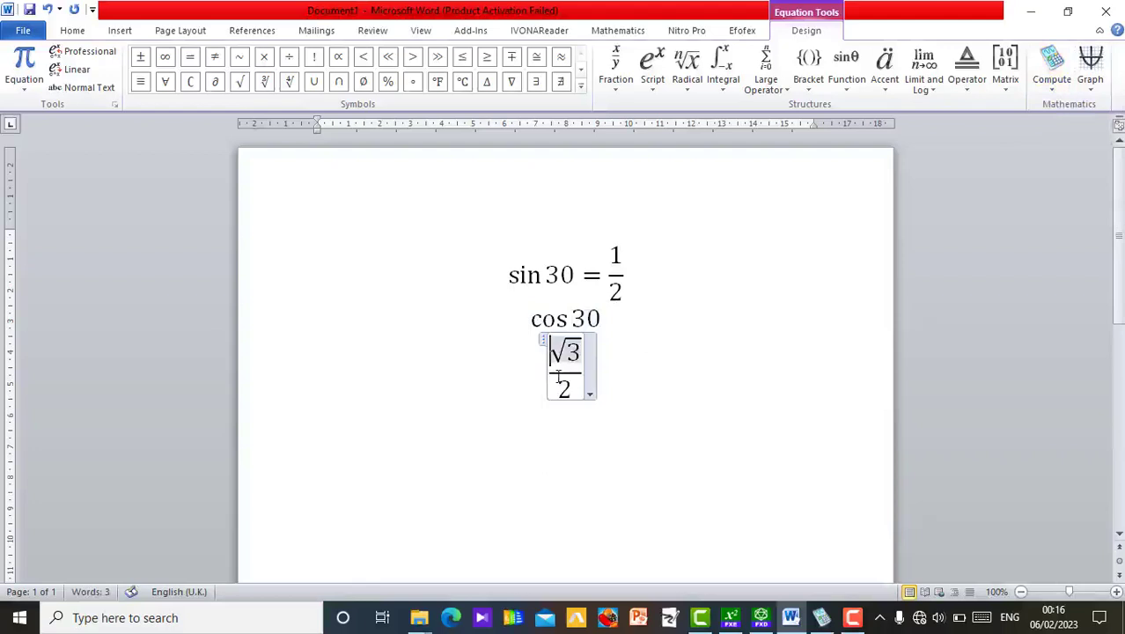
key("Left")
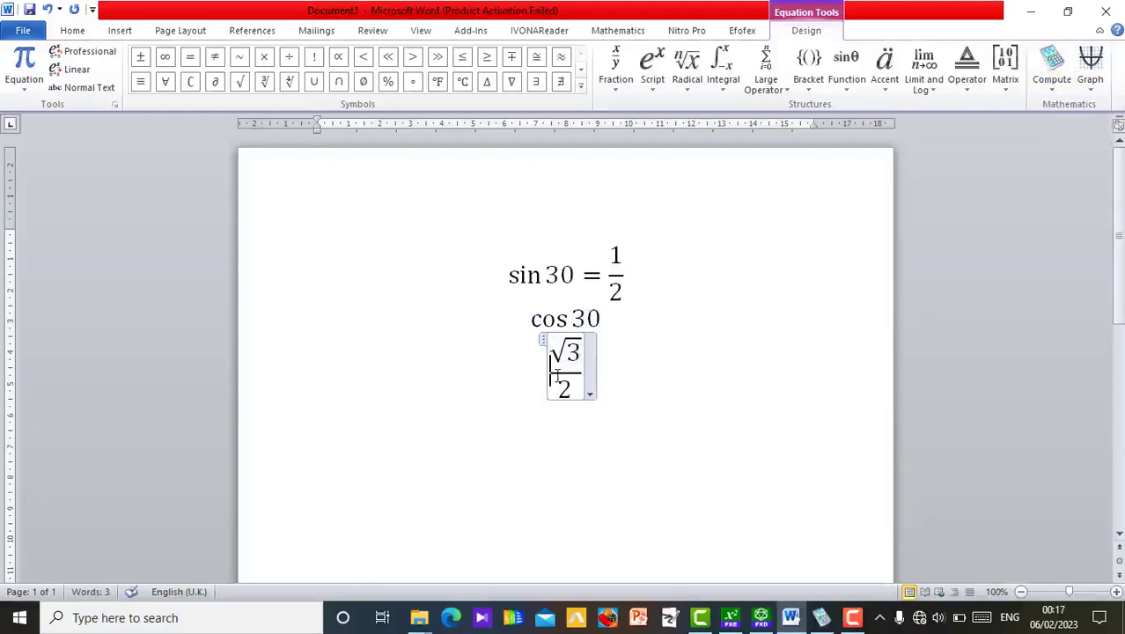
type("=")
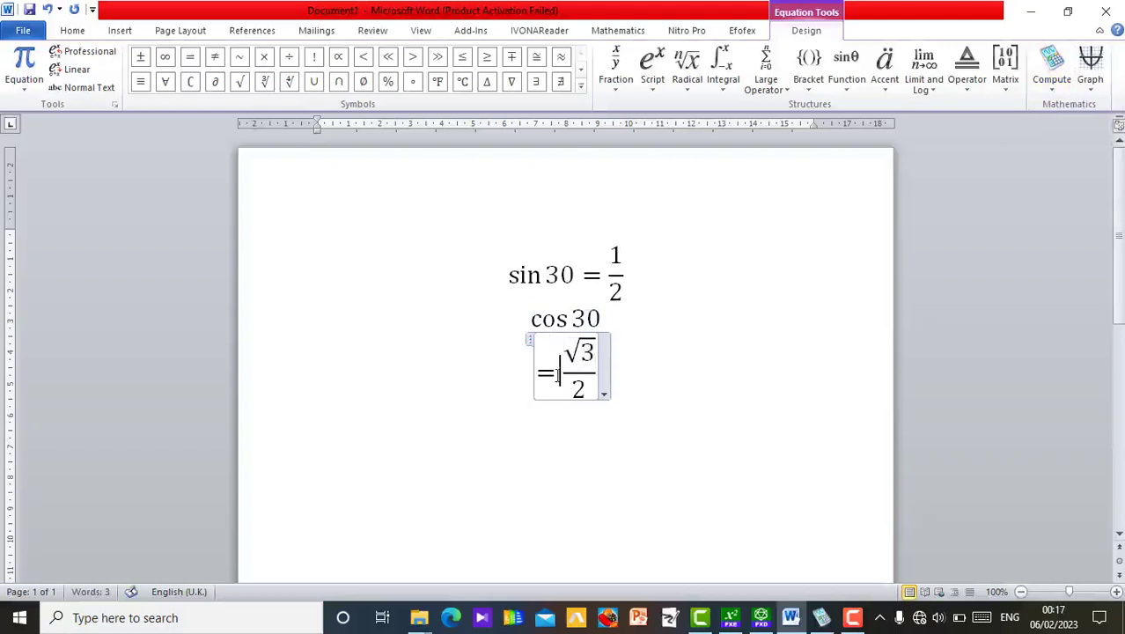
key("BackSpace")
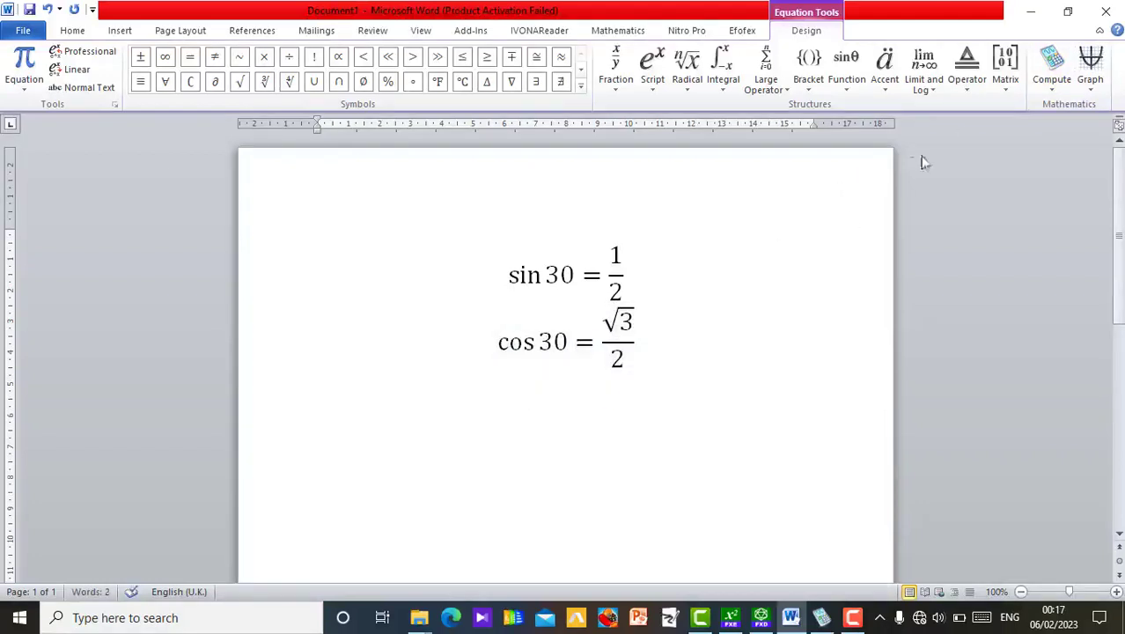
- Run the algebra Test on the equation cos 30 = √3/2
left_click(1057, 94)
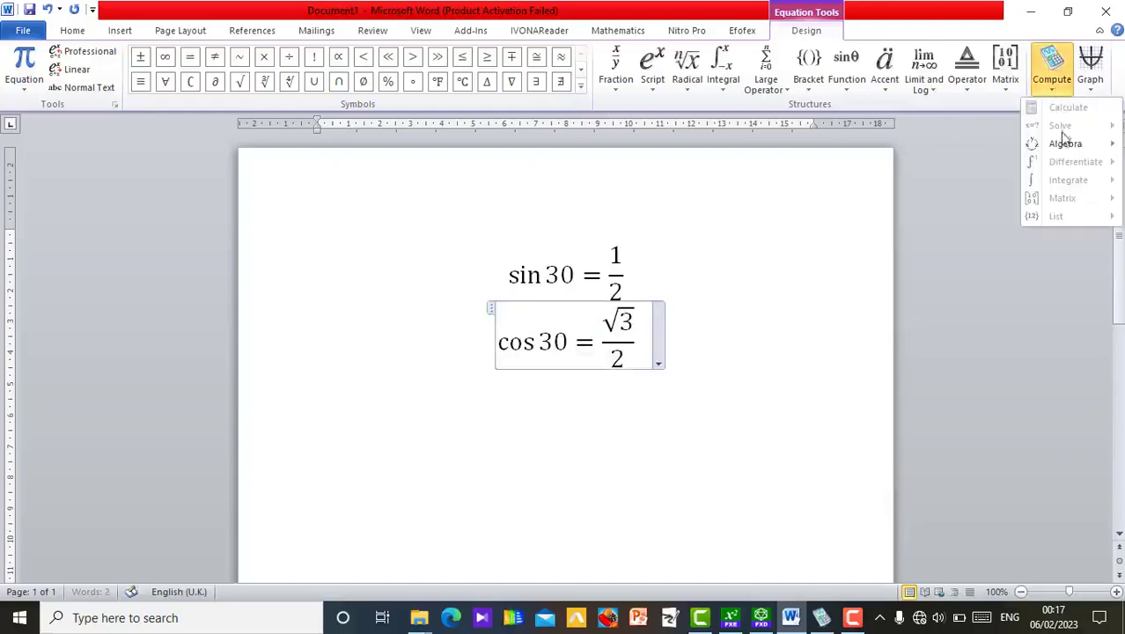
mouse_move(1065, 145)
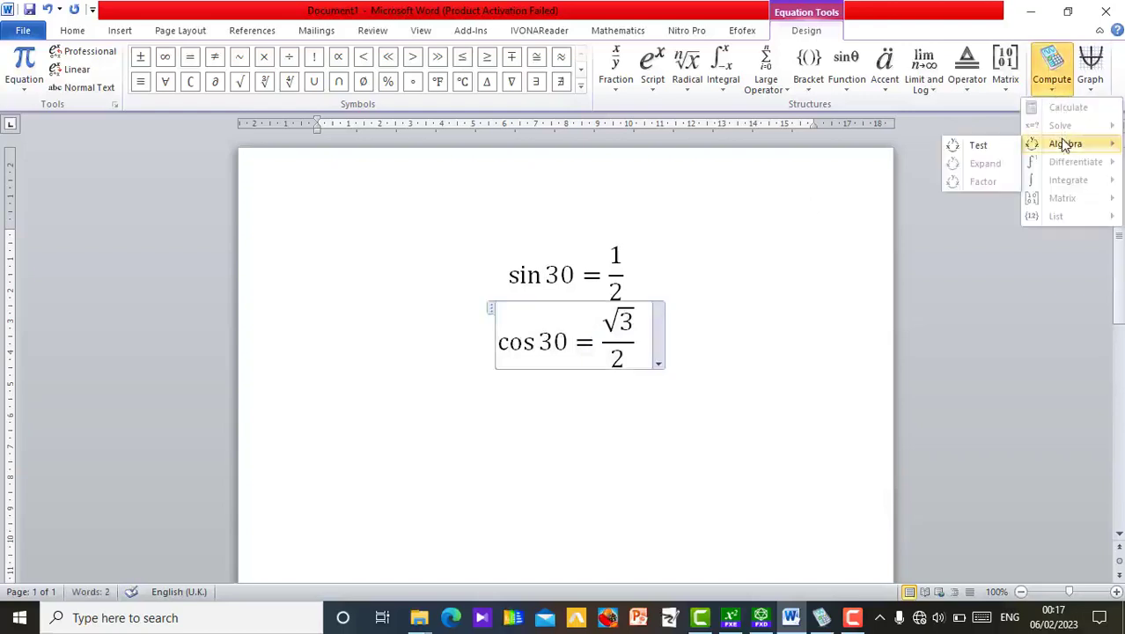
left_click(982, 145)
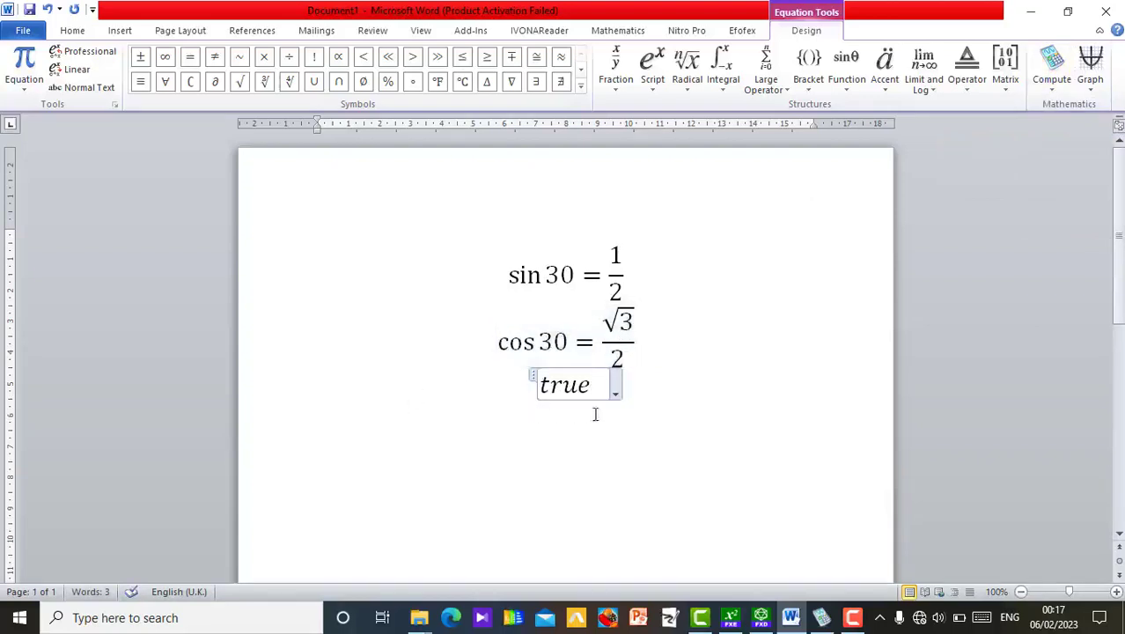
- Delete the test result below the cosine equation
left_click(1052, 69)
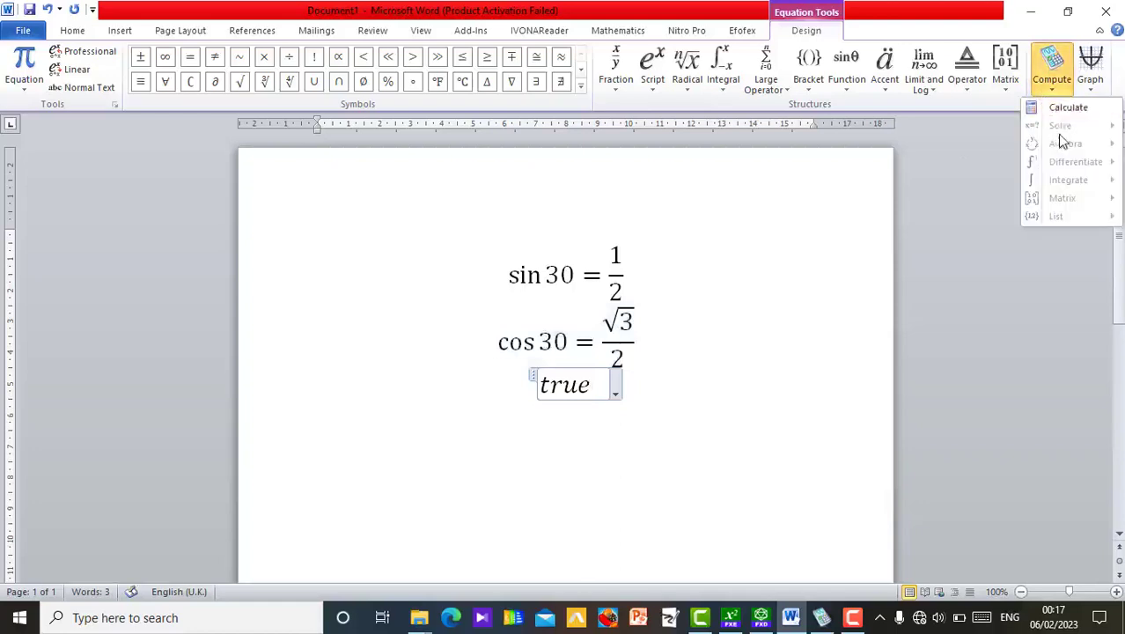
left_click(604, 377)
key("BackSpace")
key("BackSpace")
key("BackSpace")
key("BackSpace")
key("BackSpace")
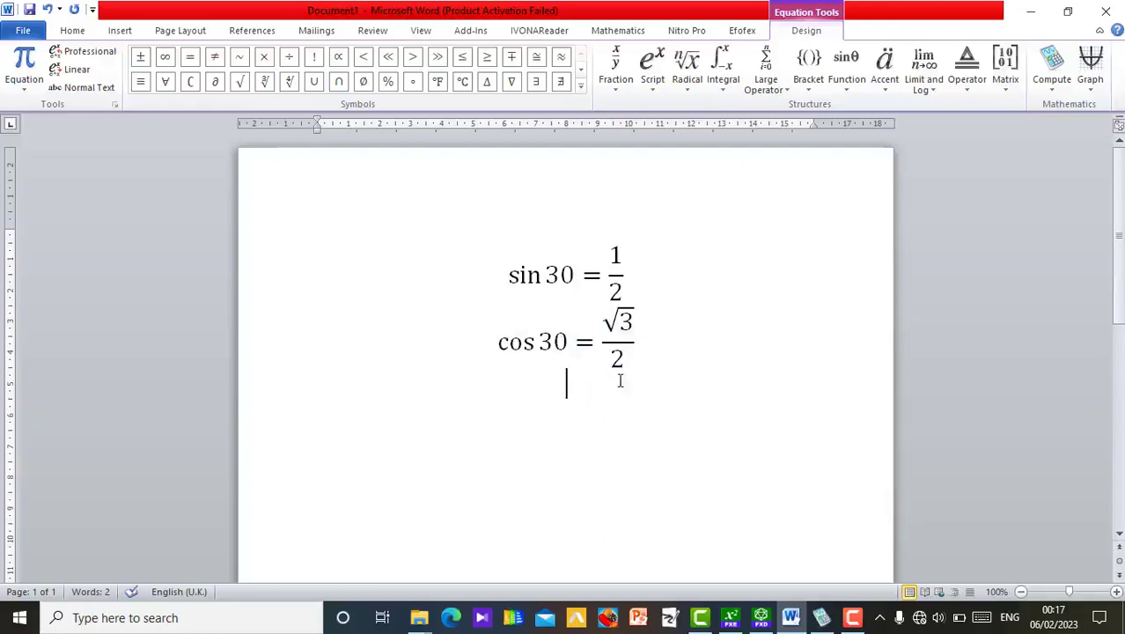
- Remove the fraction and the equals sign from the cosine equation, keeping only cos 30
left_click(636, 342)
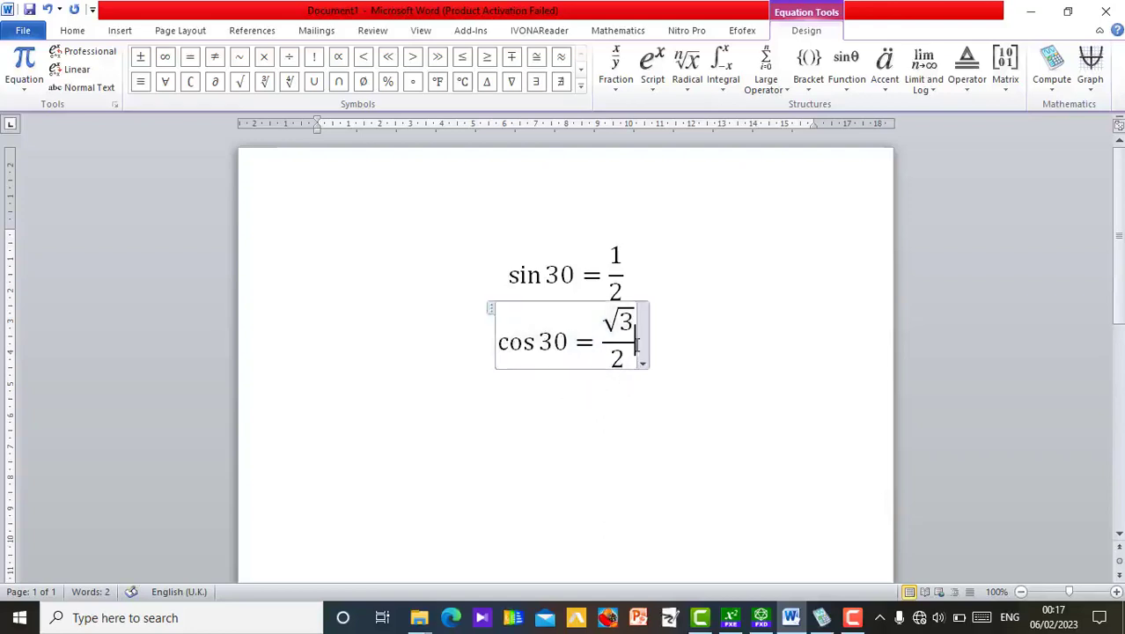
key("BackSpace")
key("BackSpace")
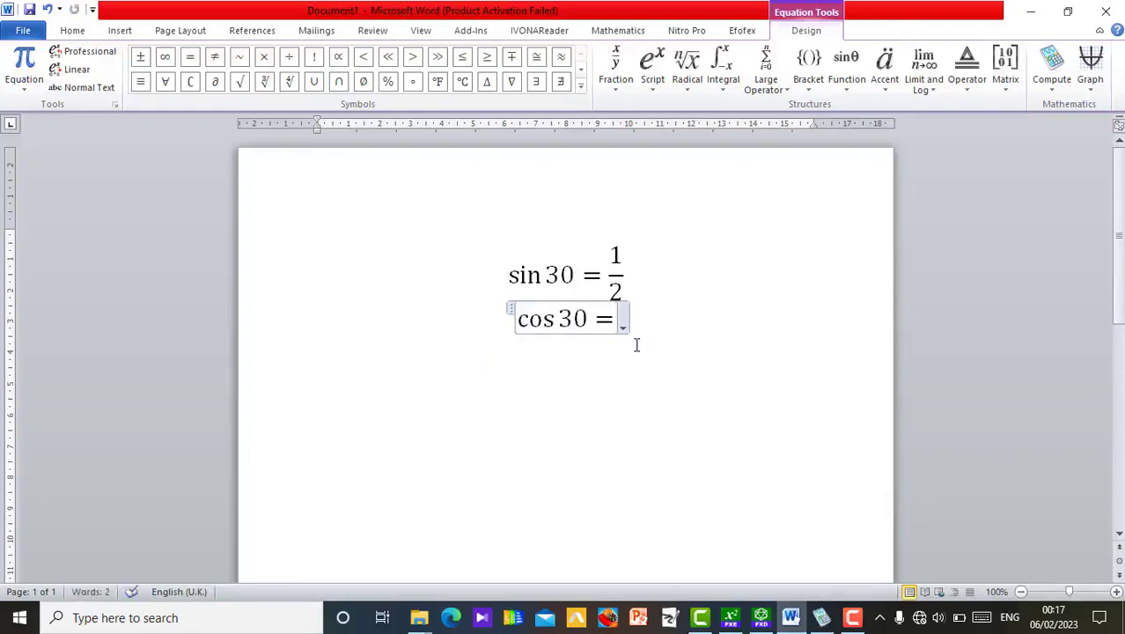
key("BackSpace")
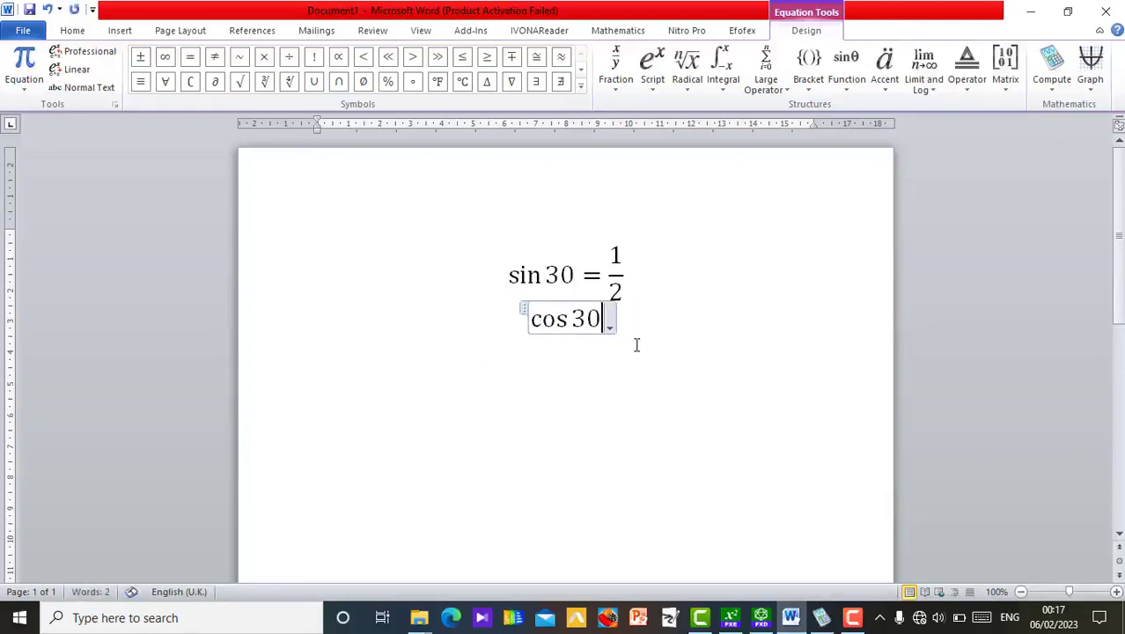
- Calculate cos 30 again and run Calculate once more on the resulting fraction
left_click(1056, 92)
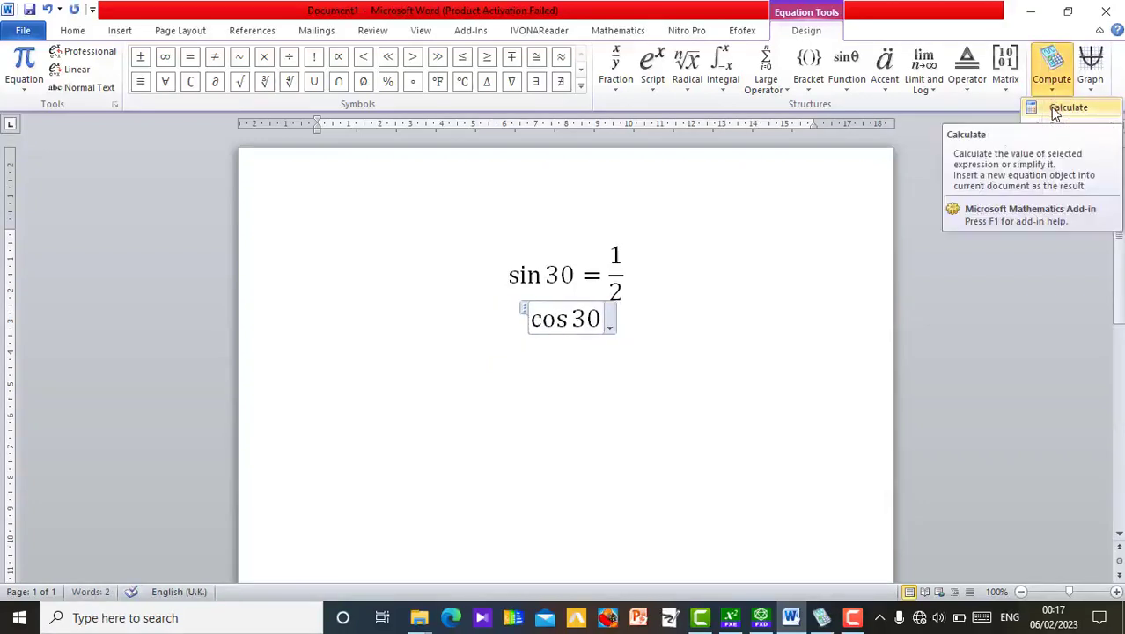
left_click(1053, 109)
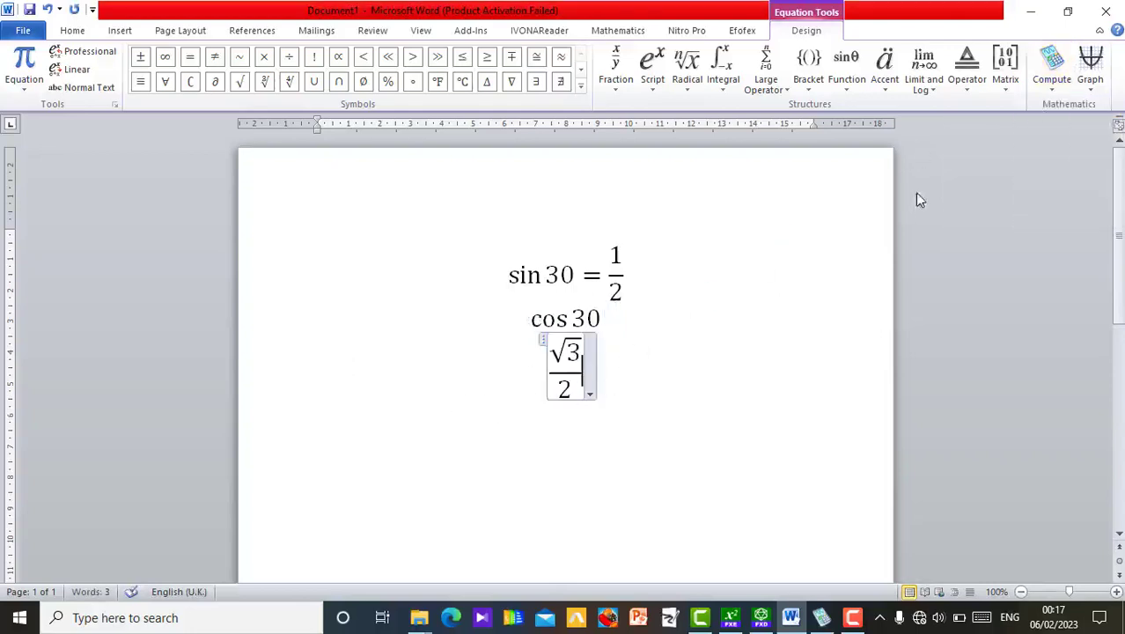
left_click(1053, 90)
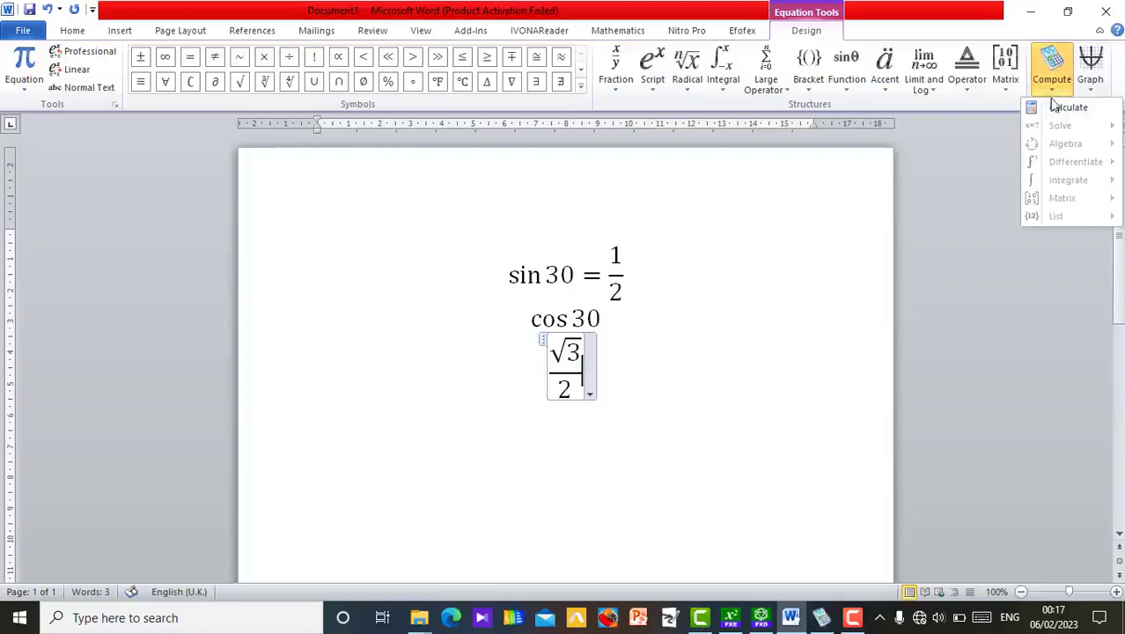
left_click(1055, 107)
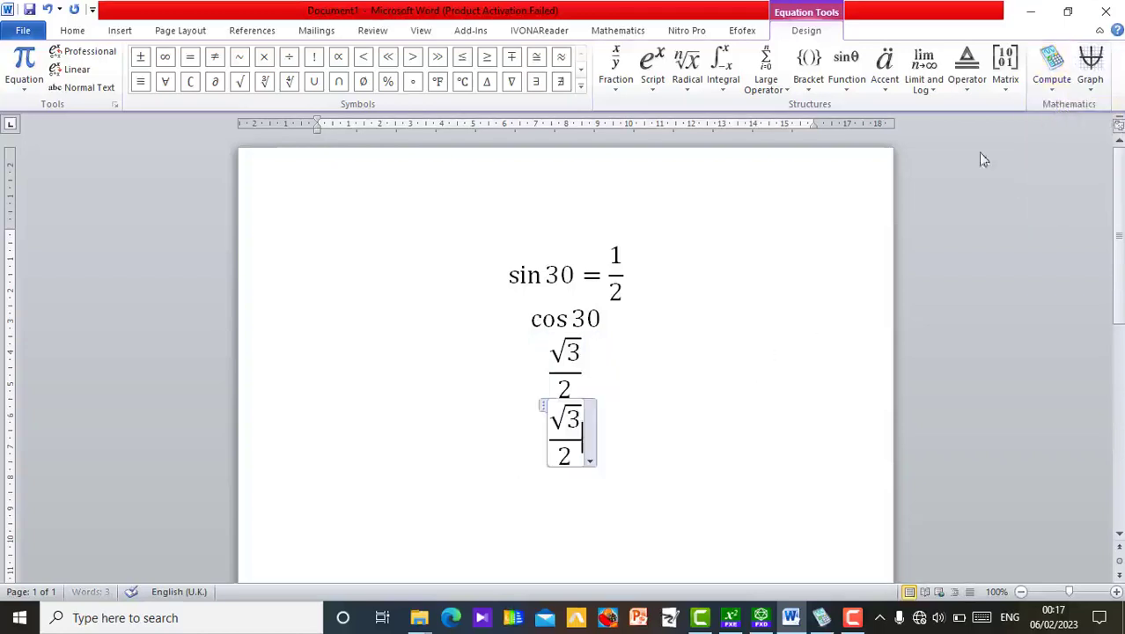
- Delete both calculated fractions below cos 30 and return to the end of the cosine expression
left_click(1051, 81)
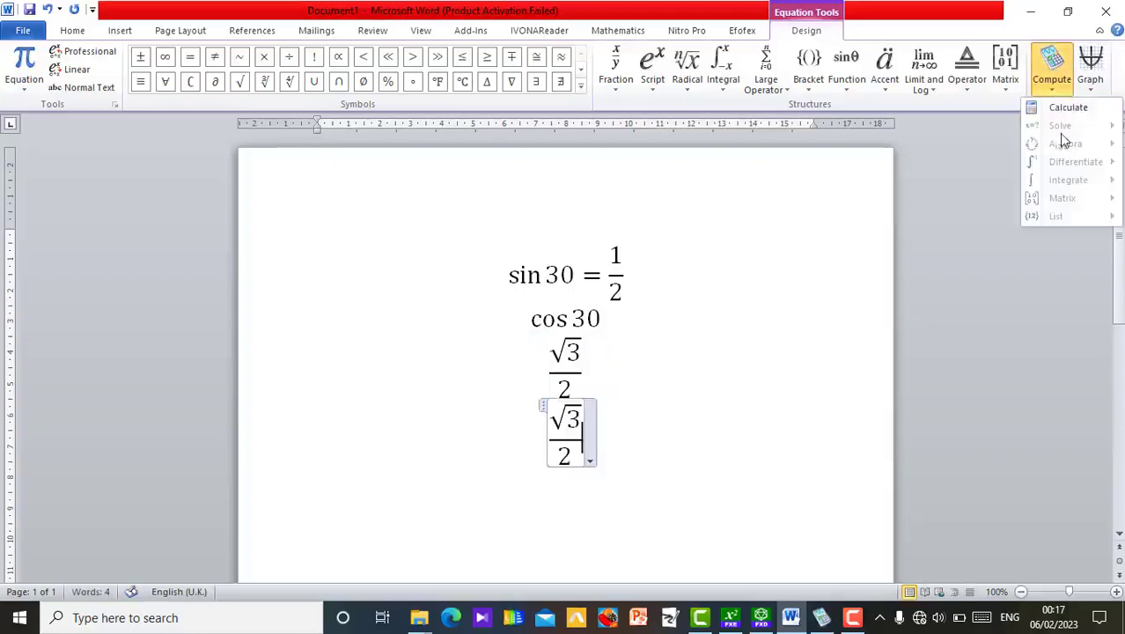
left_click(615, 447)
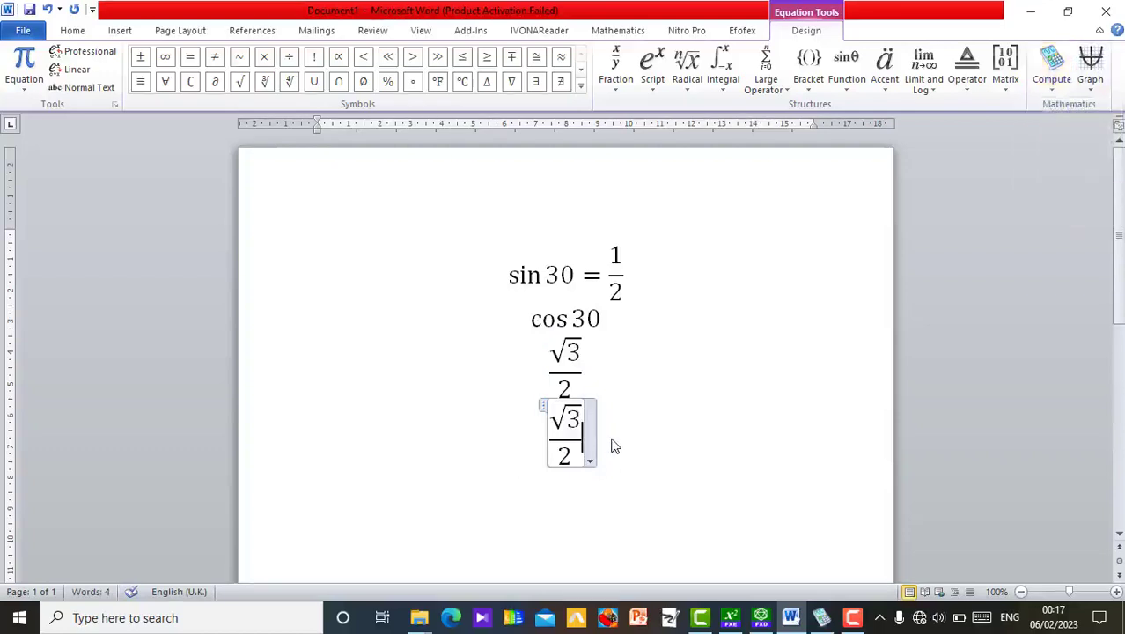
key("BackSpace")
key("BackSpace")
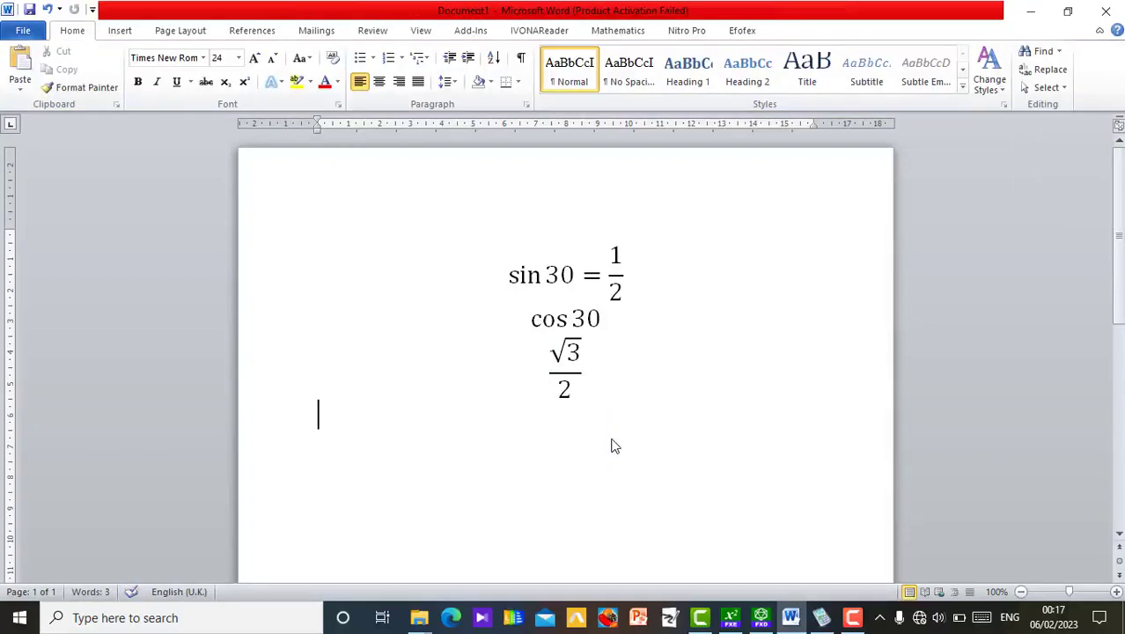
key("BackSpace")
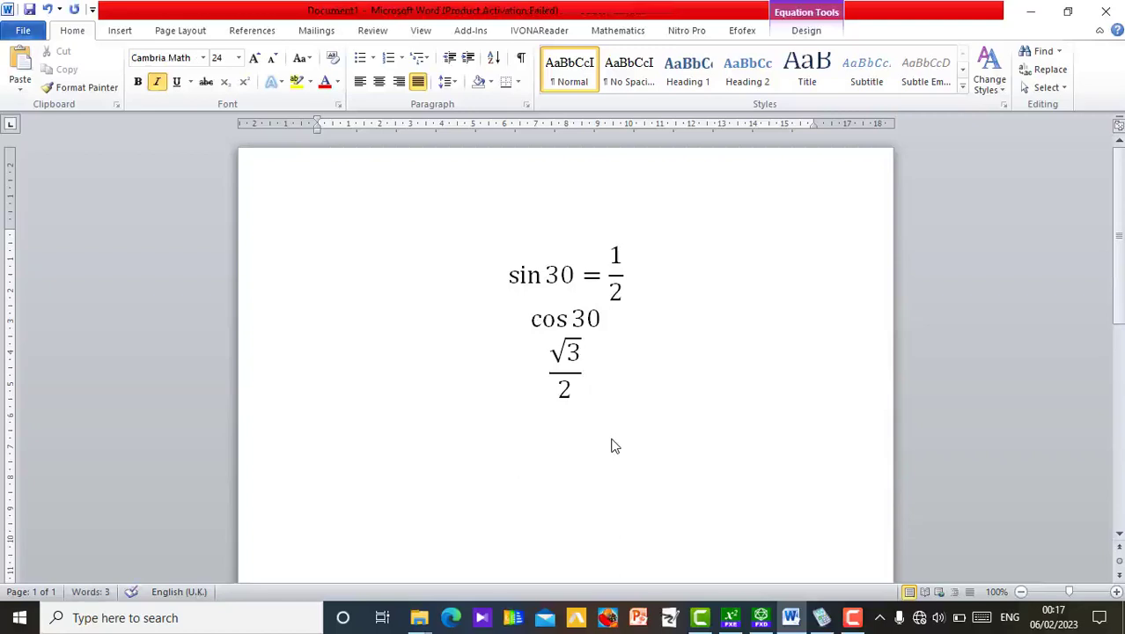
key("BackSpace")
key("BackSpace")
key("Left")
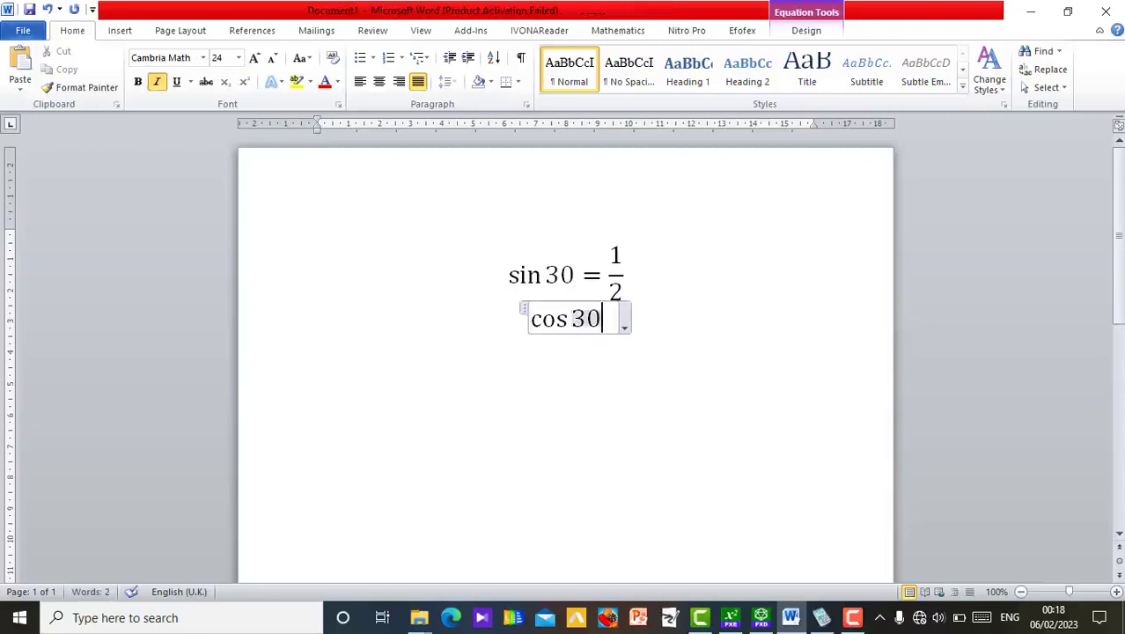